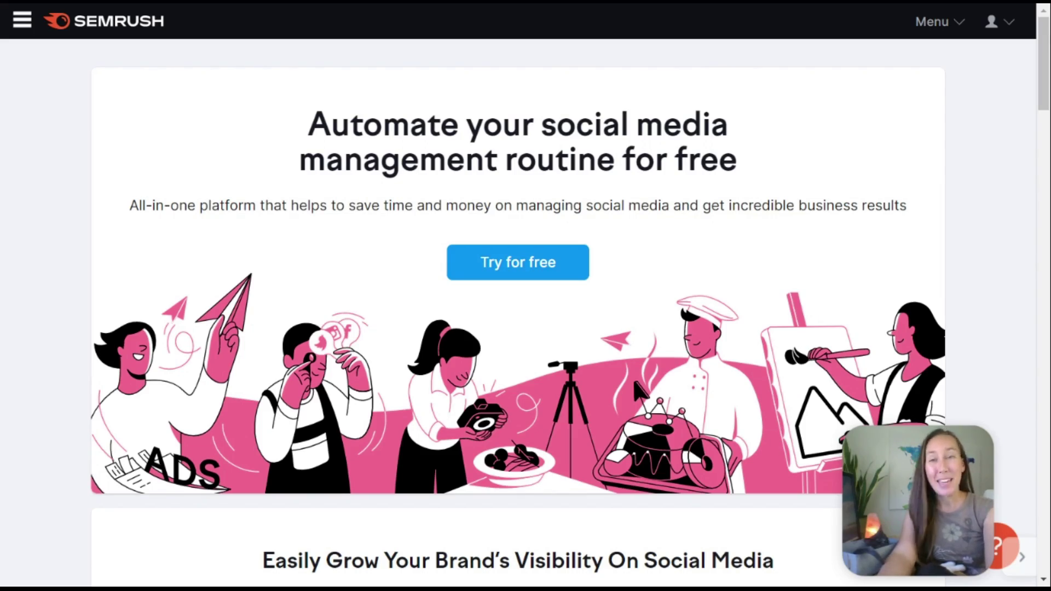
Step: Open the navigation menu to reach Semrush's social media tools: Poster, Tracker, Analytics and Ads
{"action": "left_click", "coordinate": [28, 33]}
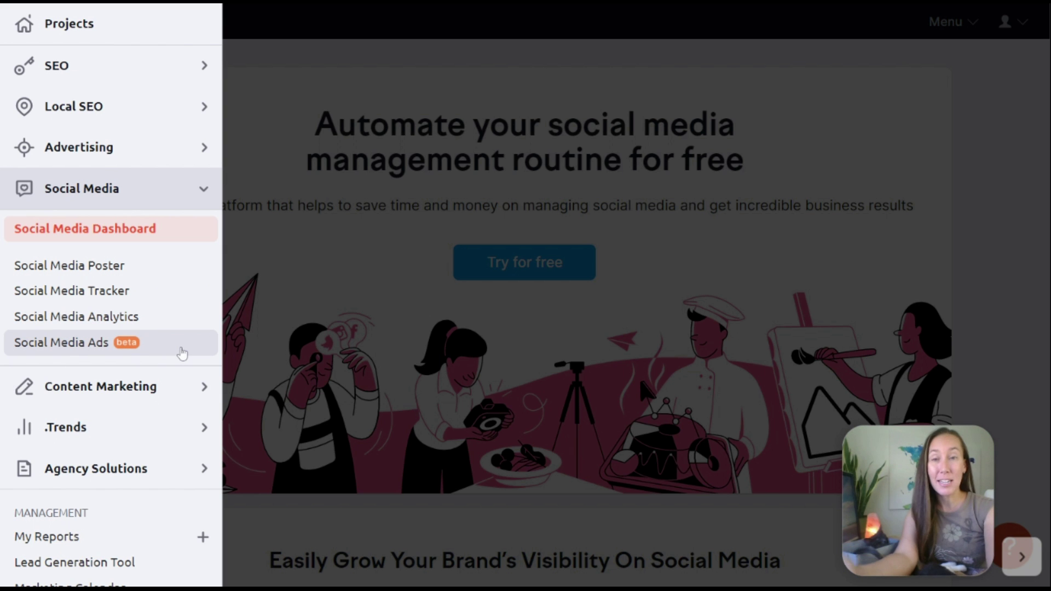
{"action": "left_click", "coordinate": [314, 290]}
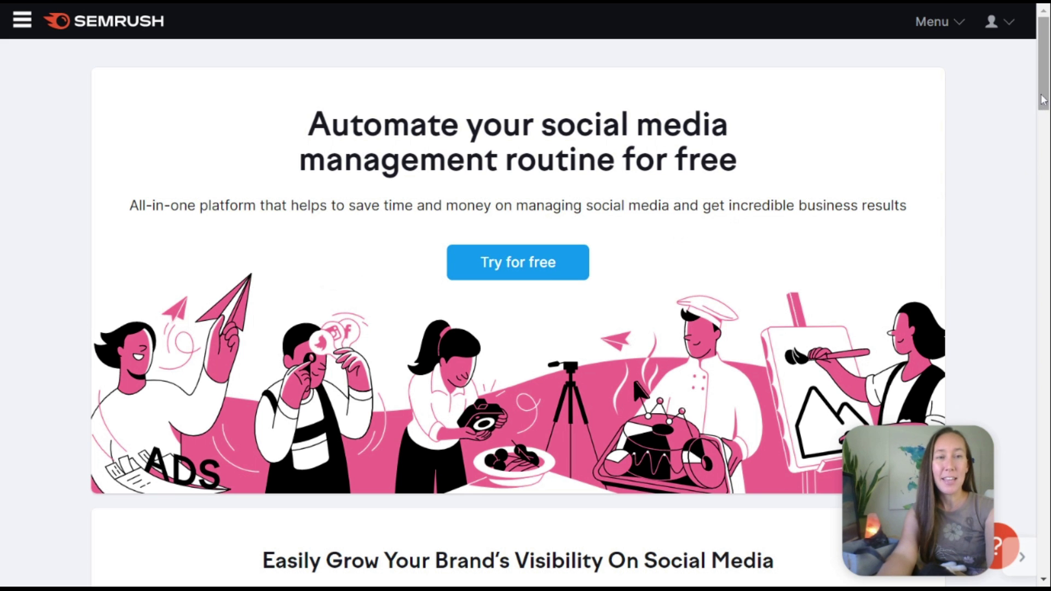
{"action": "left_click_drag", "start_coordinate": [1042, 107], "coordinate": [1045, 183]}
{"action": "left_click", "coordinate": [239, 352]}
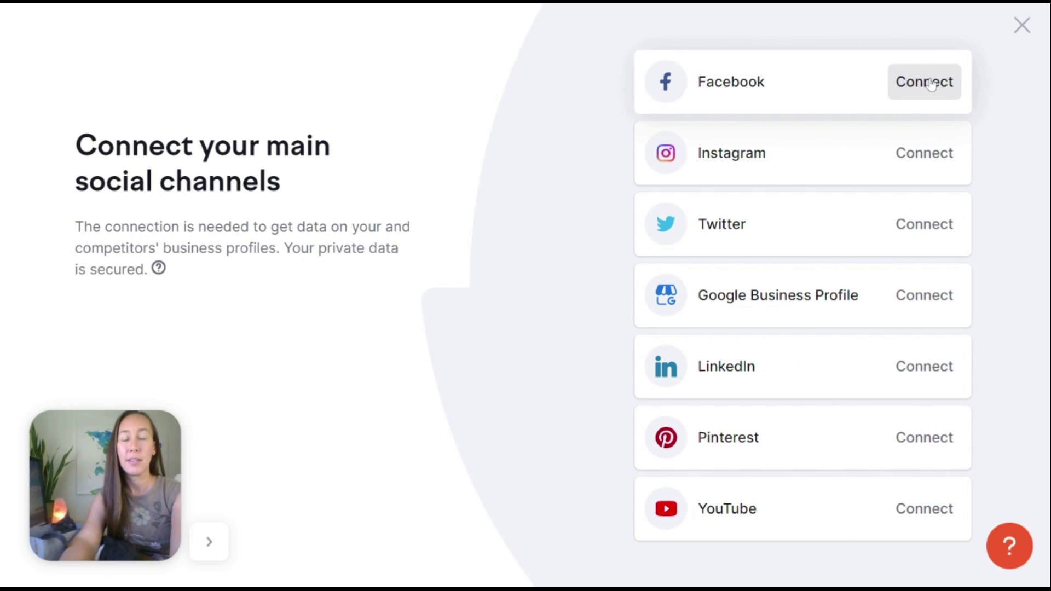
Step: Begin connecting the Facebook account to the Social Media Toolkit
{"action": "left_click", "coordinate": [930, 84]}
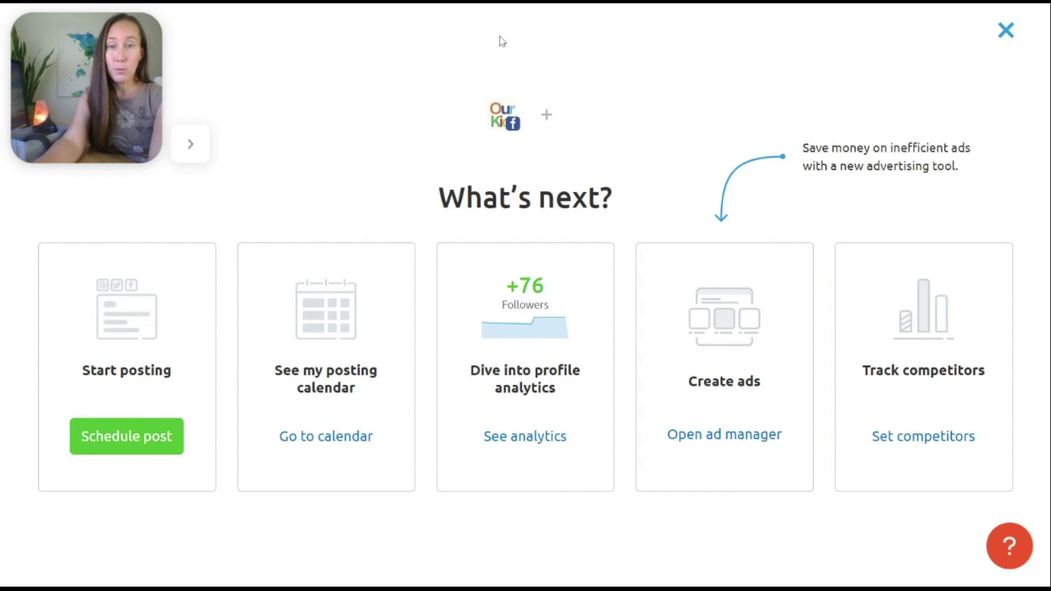
Step: Bring up the list of social networks available to connect after Facebook
{"action": "left_click", "coordinate": [547, 118]}
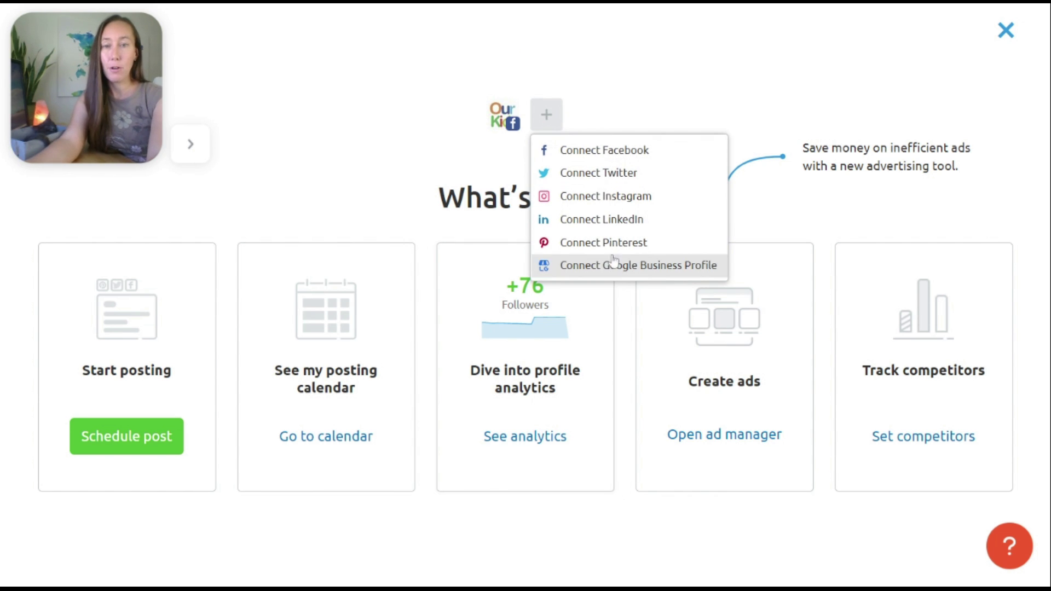
Step: Connect the Instagram account alongside Facebook and start composing a new post
{"action": "left_click", "coordinate": [623, 204]}
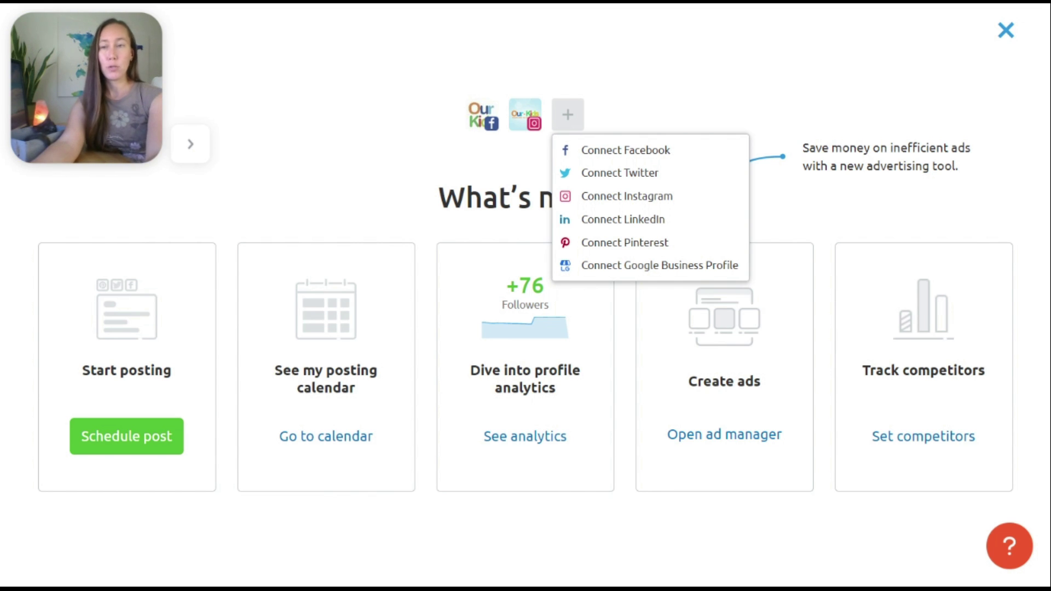
{"action": "left_click", "coordinate": [666, 93]}
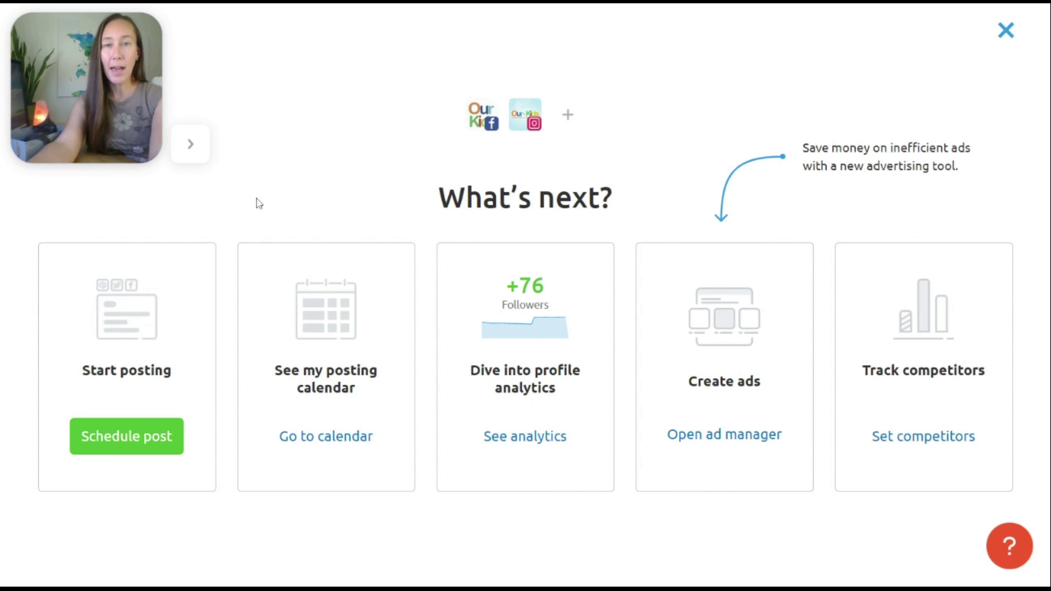
{"action": "left_click", "coordinate": [137, 448]}
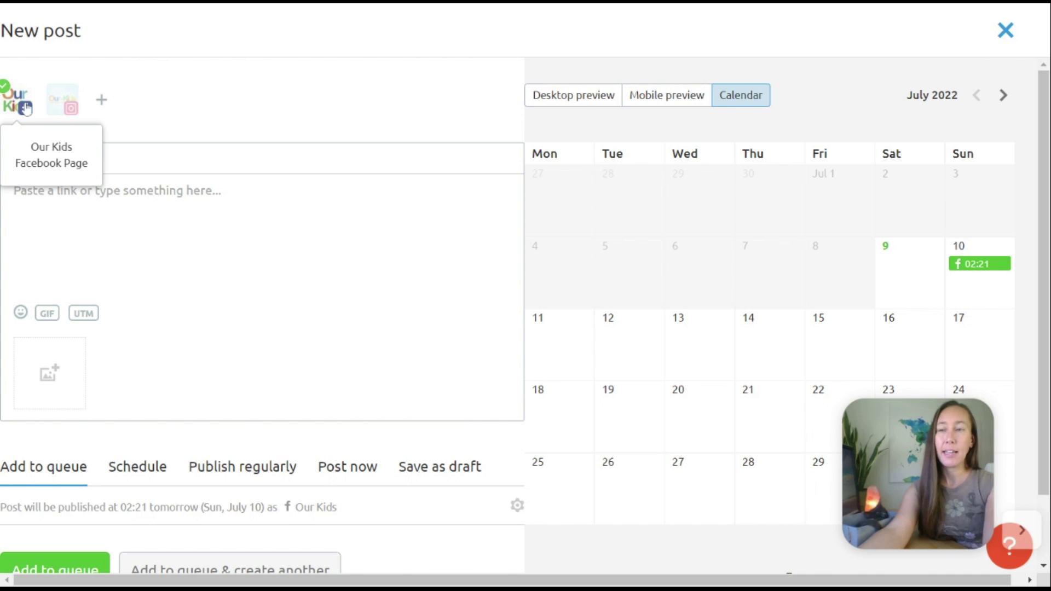
Step: Add Instagram to the post's profiles and switch the editor to Schedule mode
{"action": "left_click", "coordinate": [73, 102]}
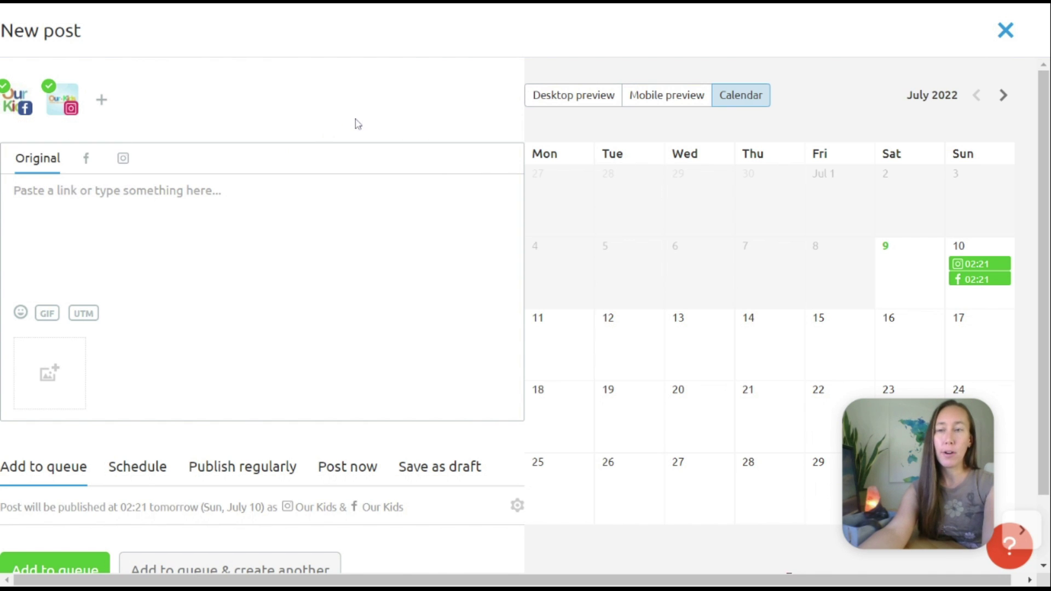
{"action": "left_click", "coordinate": [16, 190]}
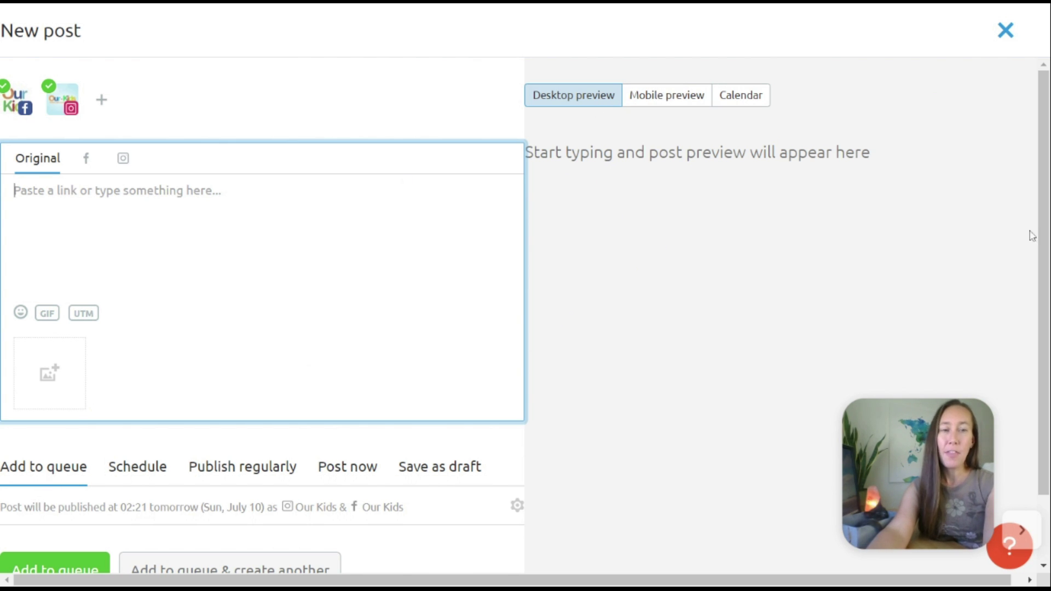
{"action": "left_click_drag", "start_coordinate": [1044, 241], "coordinate": [1044, 314]}
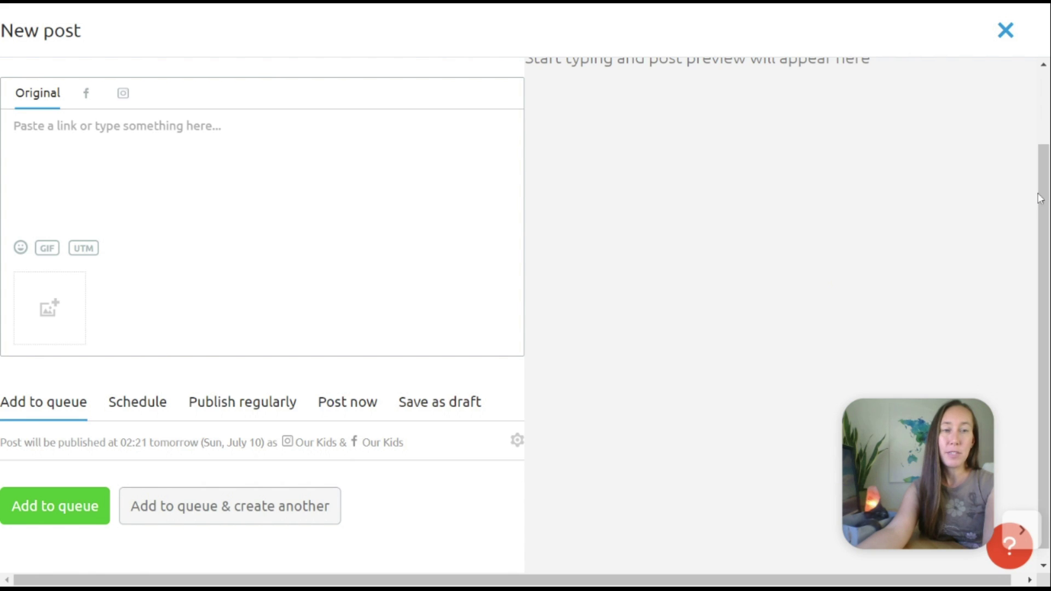
{"action": "left_click_drag", "start_coordinate": [1040, 197], "coordinate": [1036, 260]}
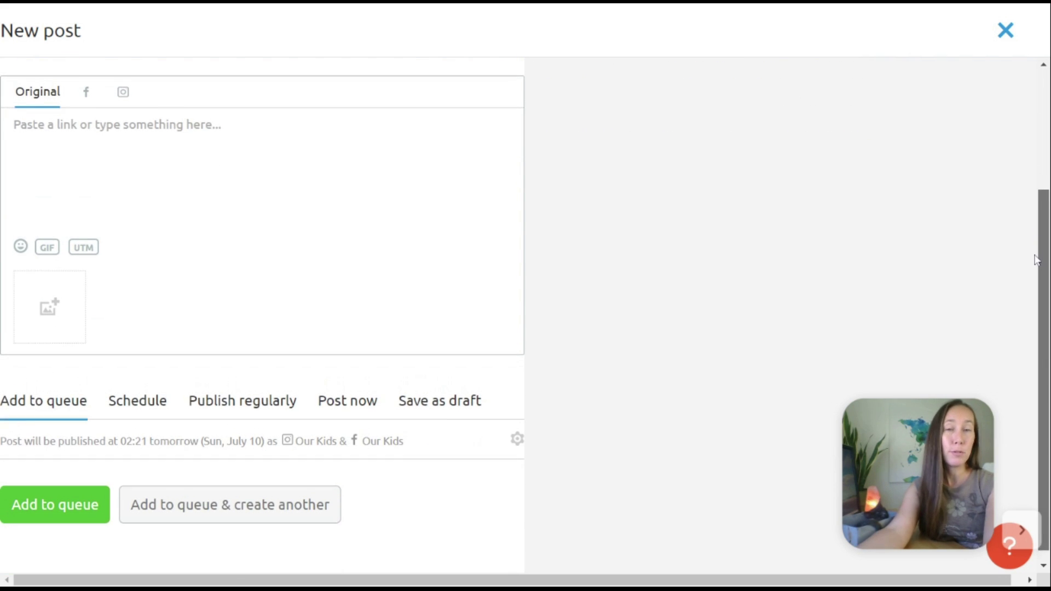
{"action": "left_click", "coordinate": [144, 411]}
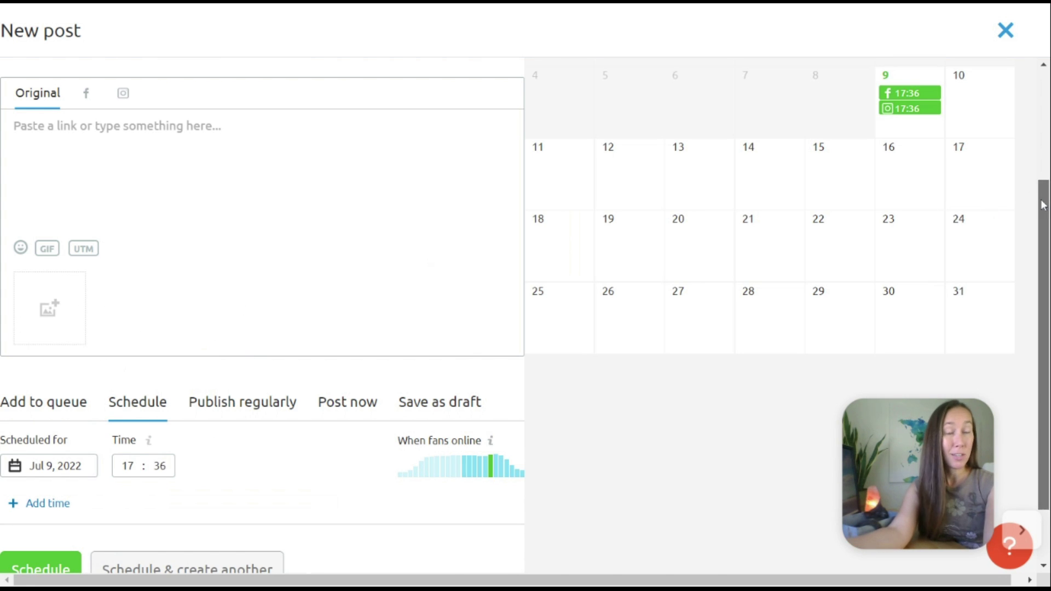
Step: Check the fans-online chart and make the post repeat daily, Jul 9–12 at 17:36
{"action": "left_click_drag", "start_coordinate": [1039, 204], "coordinate": [1043, 263]}
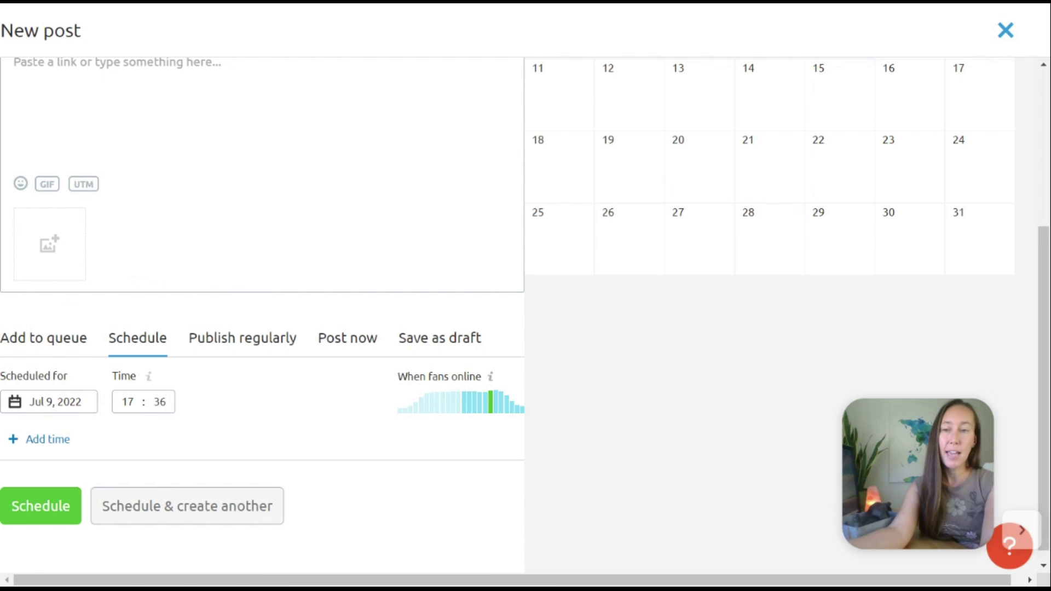
{"action": "mouse_move", "coordinate": [501, 406]}
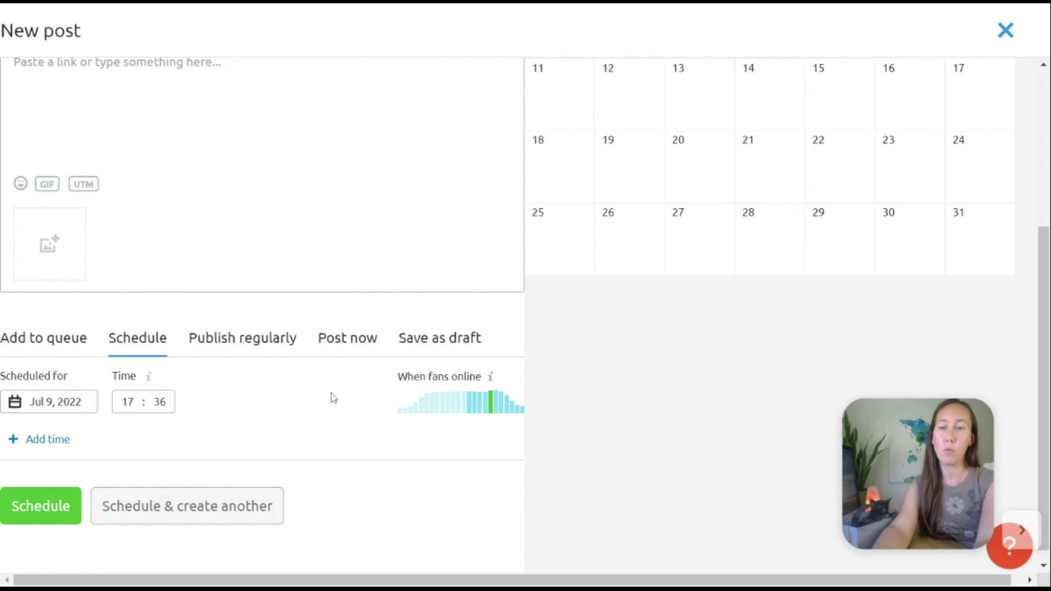
{"action": "left_click", "coordinate": [273, 353]}
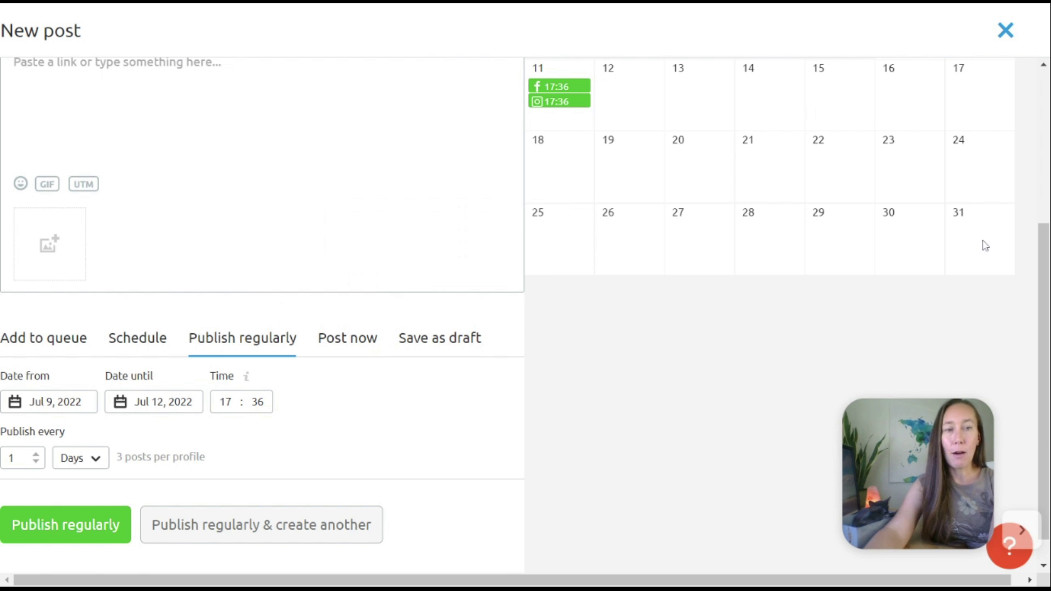
Step: Close the new post editor without saving, returning to the July 2022 calendar
{"action": "scroll", "coordinate": [1040, 301], "scroll_direction": "up", "scroll_amount": 3}
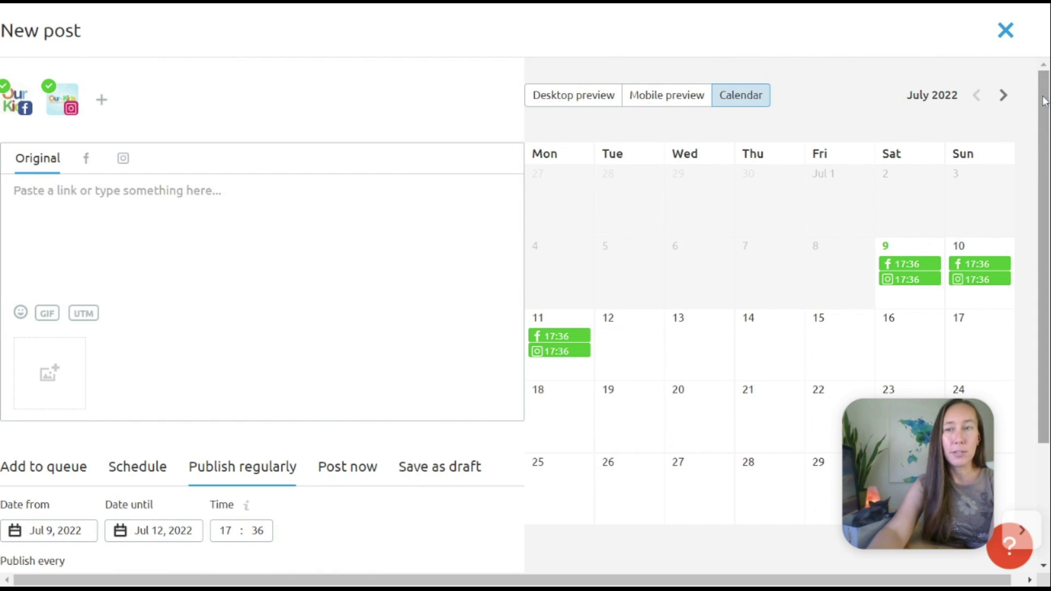
{"action": "key", "text": "Escape"}
{"action": "left_click", "coordinate": [660, 322]}
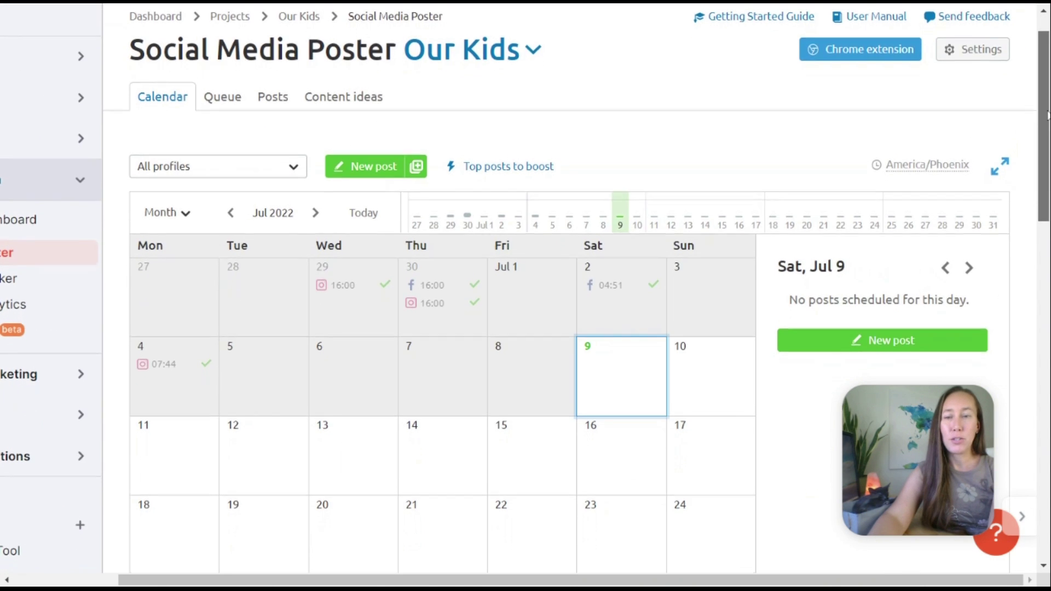
Step: Switch the Our Kids profile's Social Media Poster view to Content ideas
{"action": "scroll", "coordinate": [1048, 115], "scroll_direction": "down", "scroll_amount": 3}
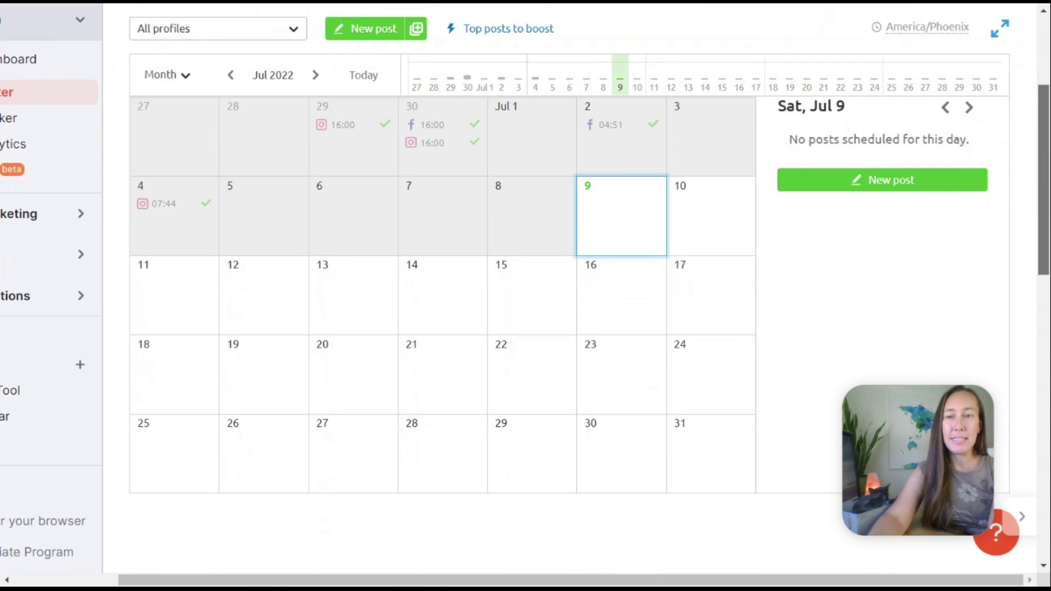
{"action": "scroll", "coordinate": [526, 295], "scroll_direction": "up", "scroll_amount": 1}
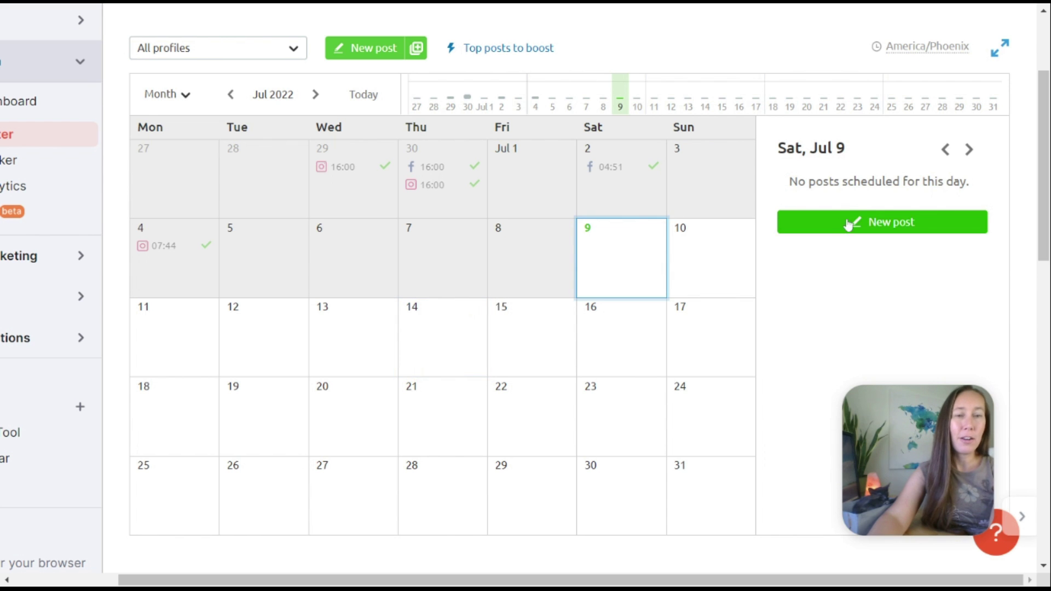
{"action": "scroll", "coordinate": [976, 192], "scroll_direction": "up", "scroll_amount": 3}
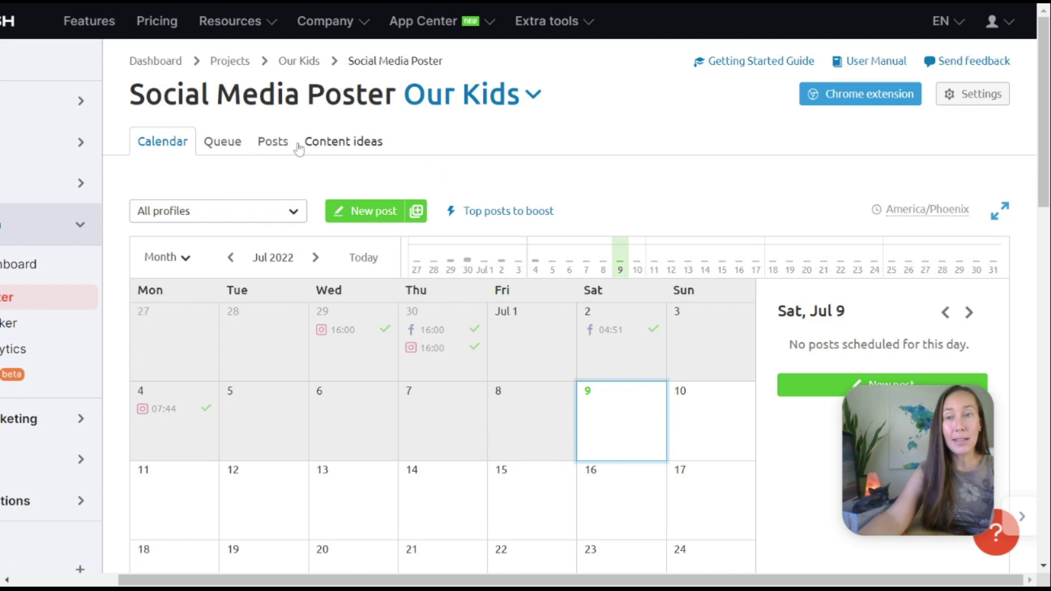
{"action": "left_click", "coordinate": [344, 143]}
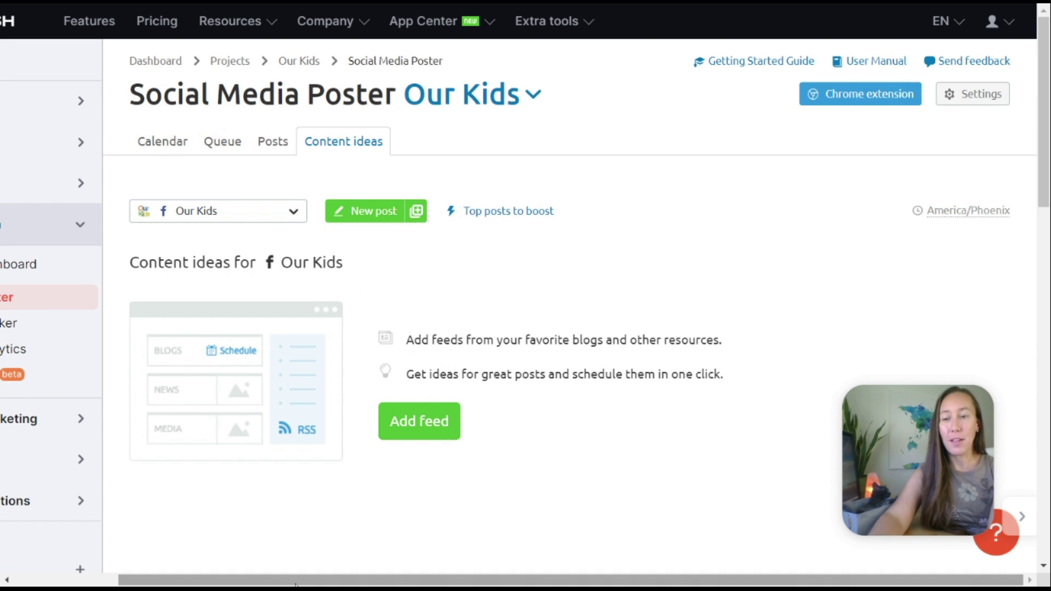
{"action": "scroll", "coordinate": [163, 427], "scroll_direction": "left", "scroll_amount": 4}
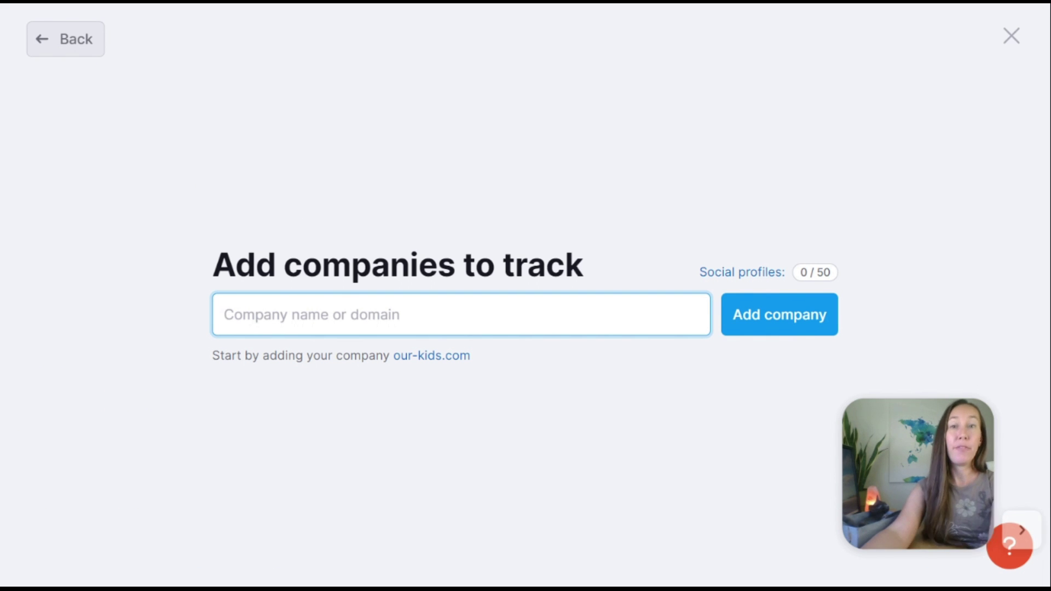
Step: Enter our-kids.com, kidfriendlydc.com, familydestinationsguide.com and mommypoppins.com, adding each as a tracked company
{"action": "type", "text": "our-kids.com"}
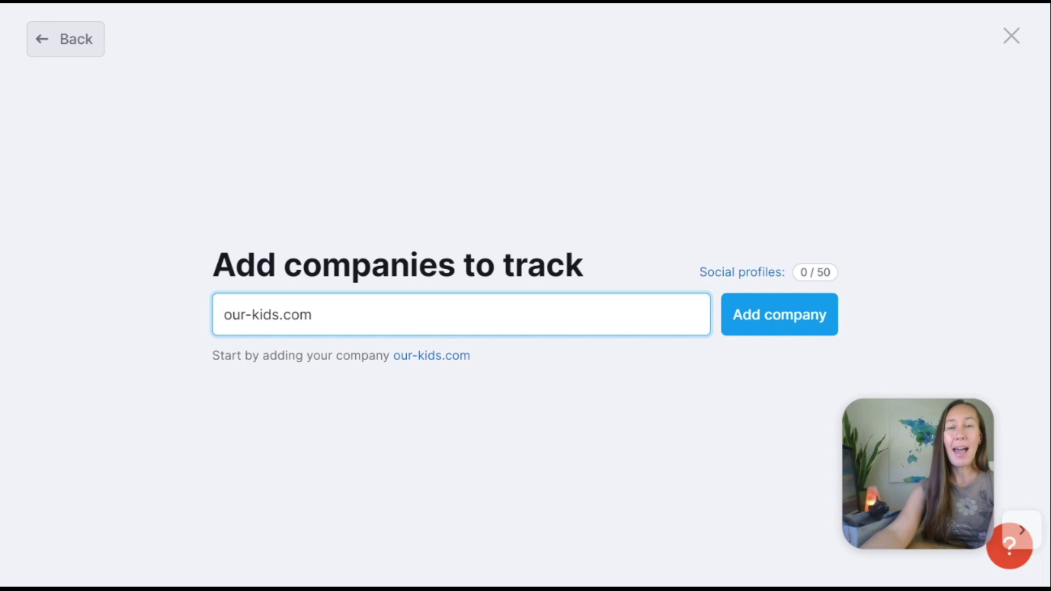
{"action": "left_click", "coordinate": [763, 331]}
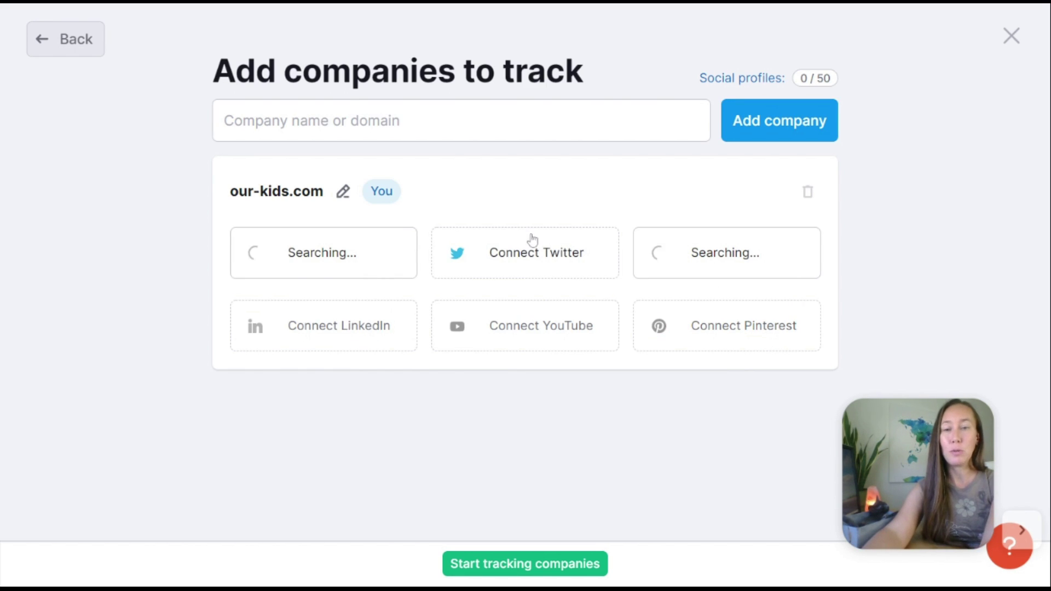
{"action": "left_click", "coordinate": [456, 138]}
{"action": "type", "text": "kidfri"}
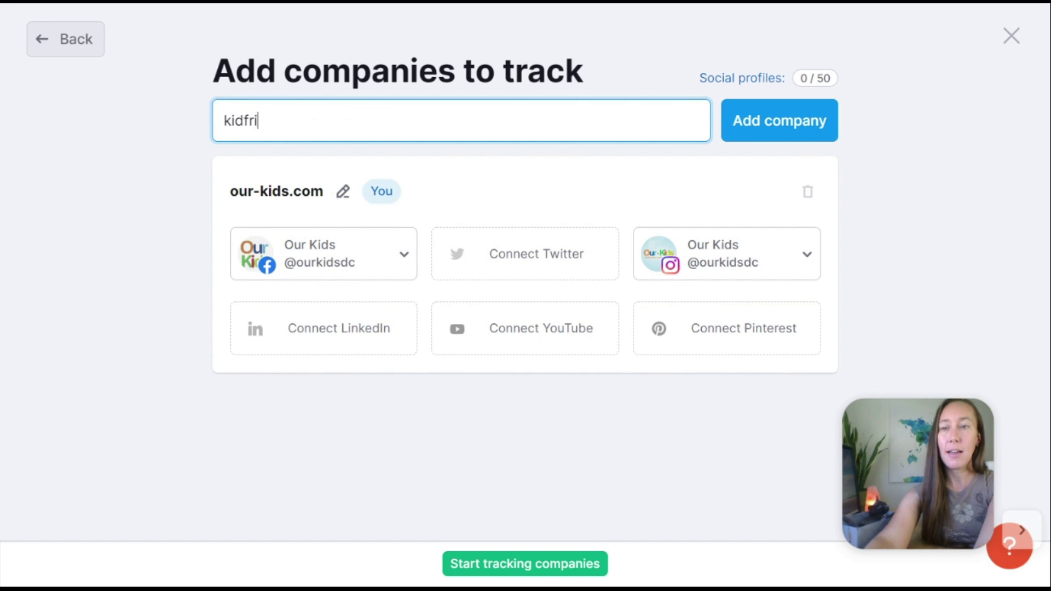
{"action": "type", "text": "endlydc.com"}
{"action": "left_click", "coordinate": [762, 137]}
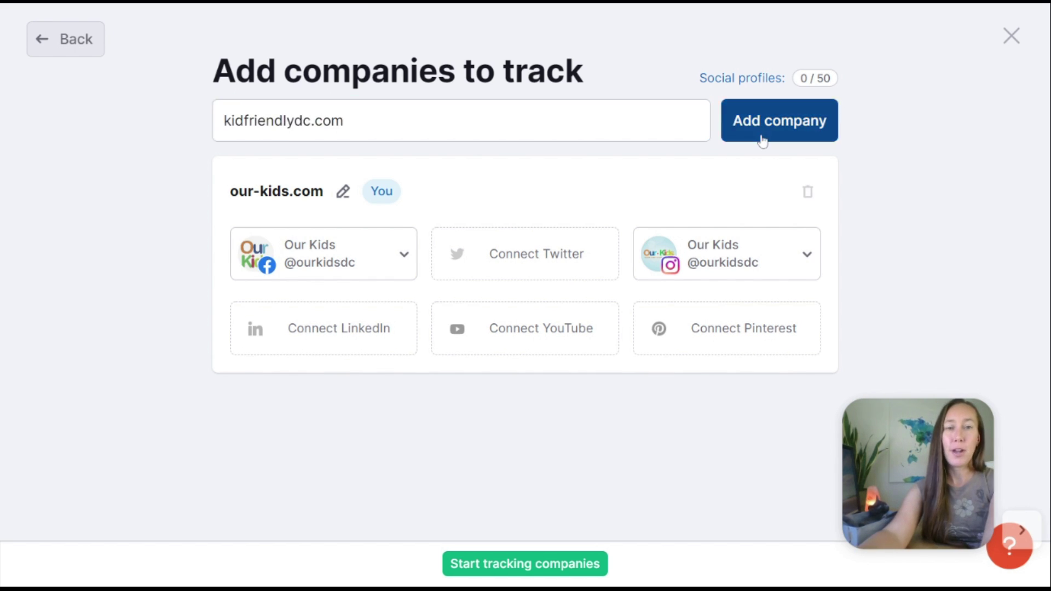
{"action": "type", "text": "familydestinationsguide.com"}
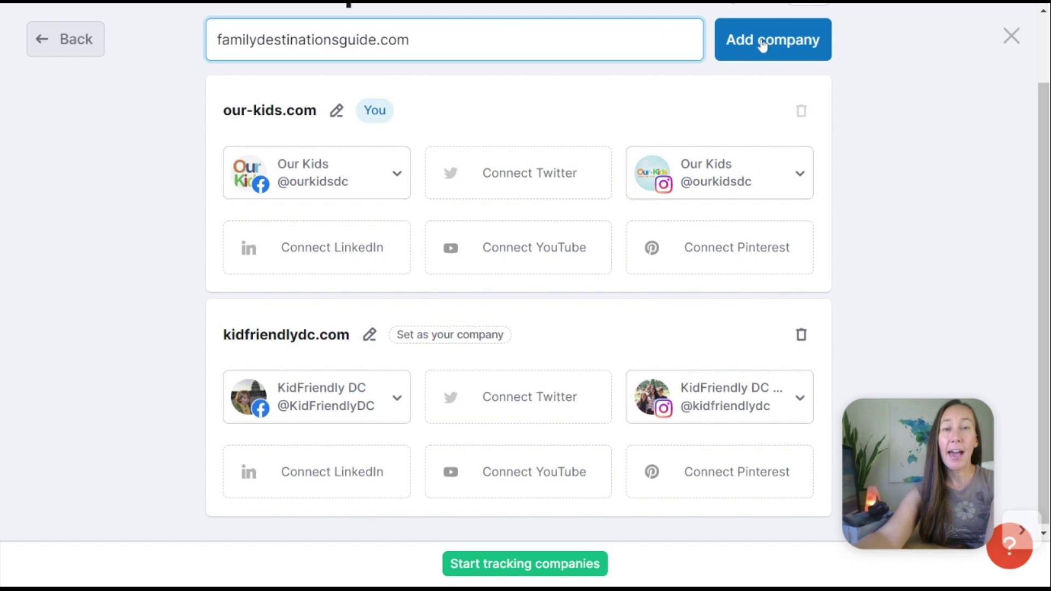
{"action": "left_click", "coordinate": [772, 41]}
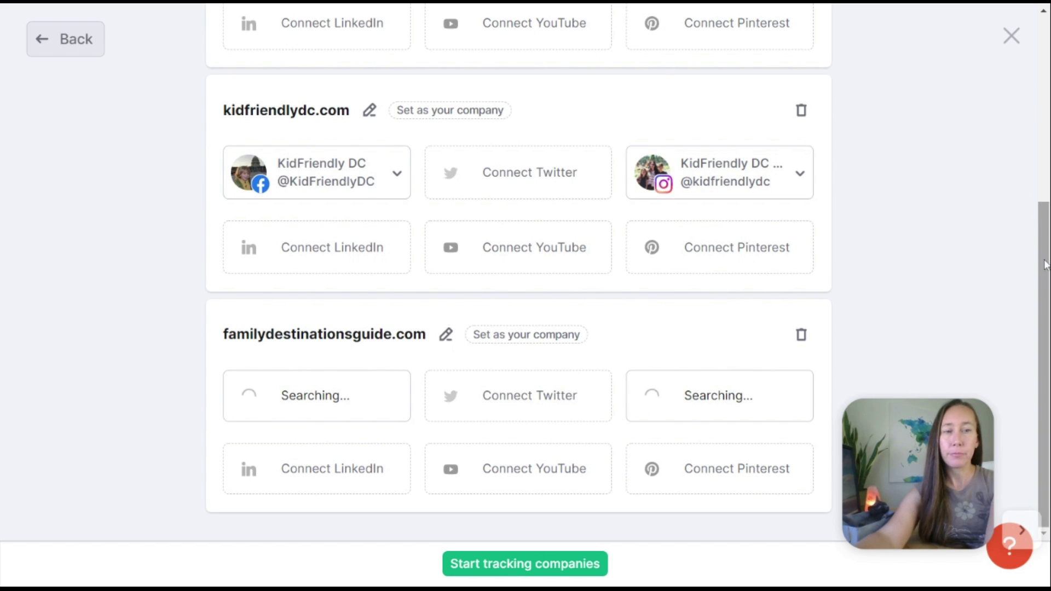
{"action": "type", "text": "mommypoppins.com"}
{"action": "key", "text": "Return"}
{"action": "left_click_drag", "start_coordinate": [1046, 307], "coordinate": [1029, 119]}
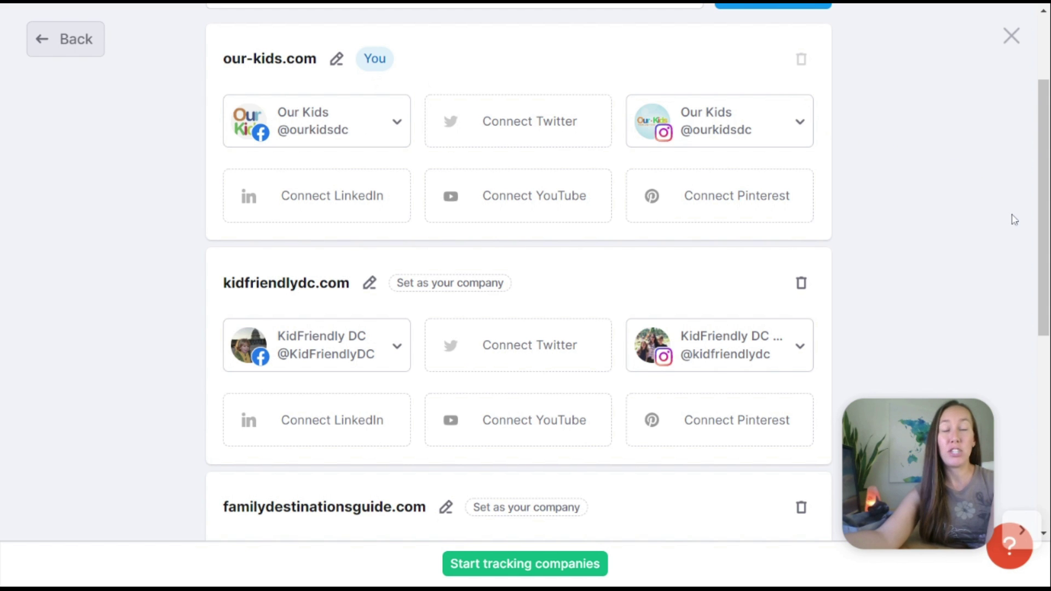
{"action": "left_click_drag", "start_coordinate": [1046, 191], "coordinate": [1012, 400]}
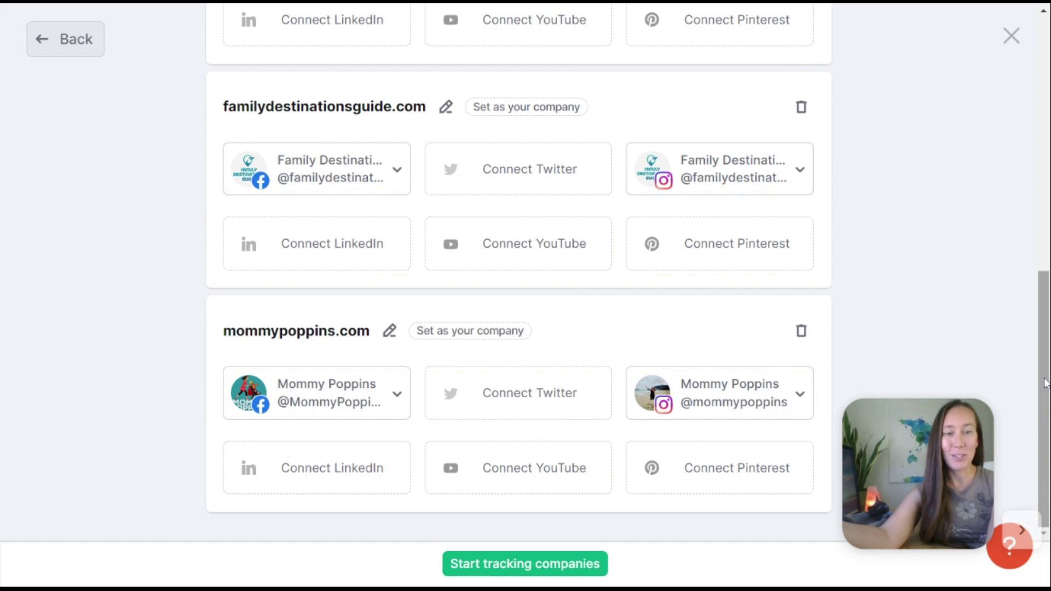
{"action": "left_click_drag", "start_coordinate": [1044, 384], "coordinate": [1030, 138]}
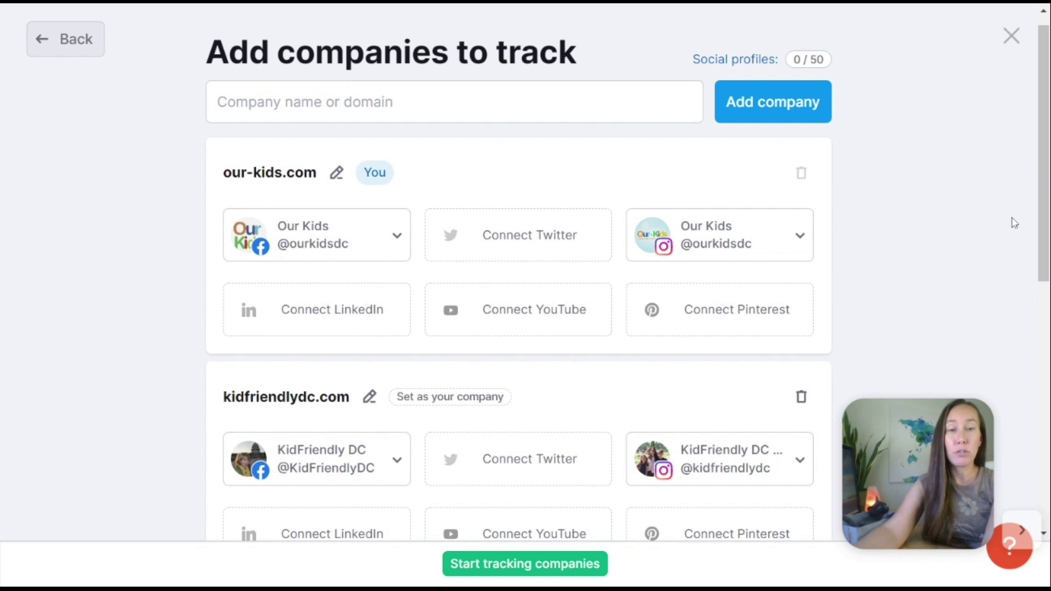
{"action": "scroll", "coordinate": [1046, 127], "scroll_direction": "up", "scroll_amount": 1}
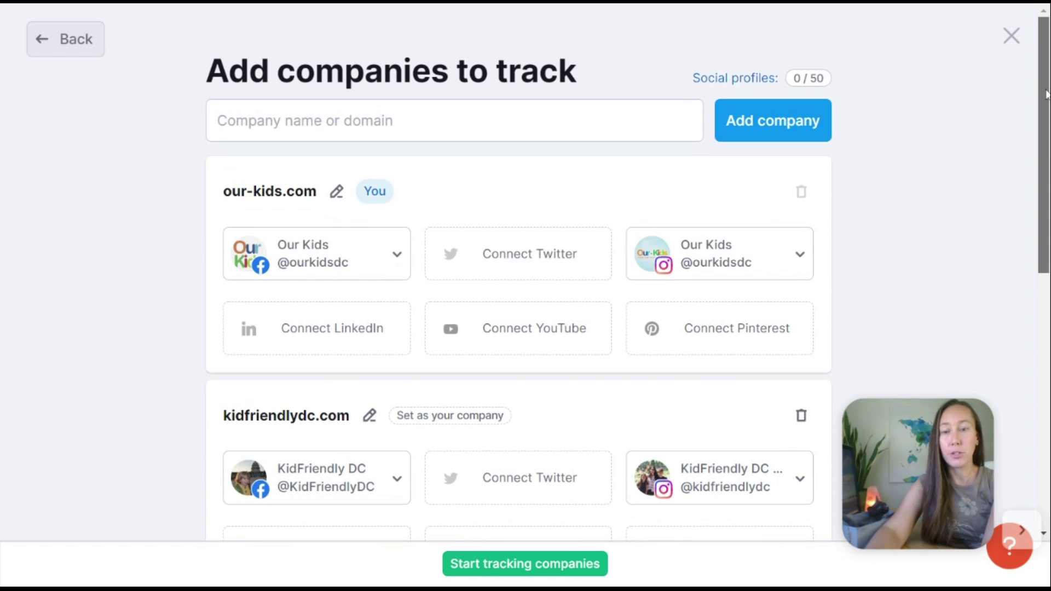
Step: Start tracking the four companies and scroll the Overview down to Top Content by Channel
{"action": "left_click", "coordinate": [537, 565]}
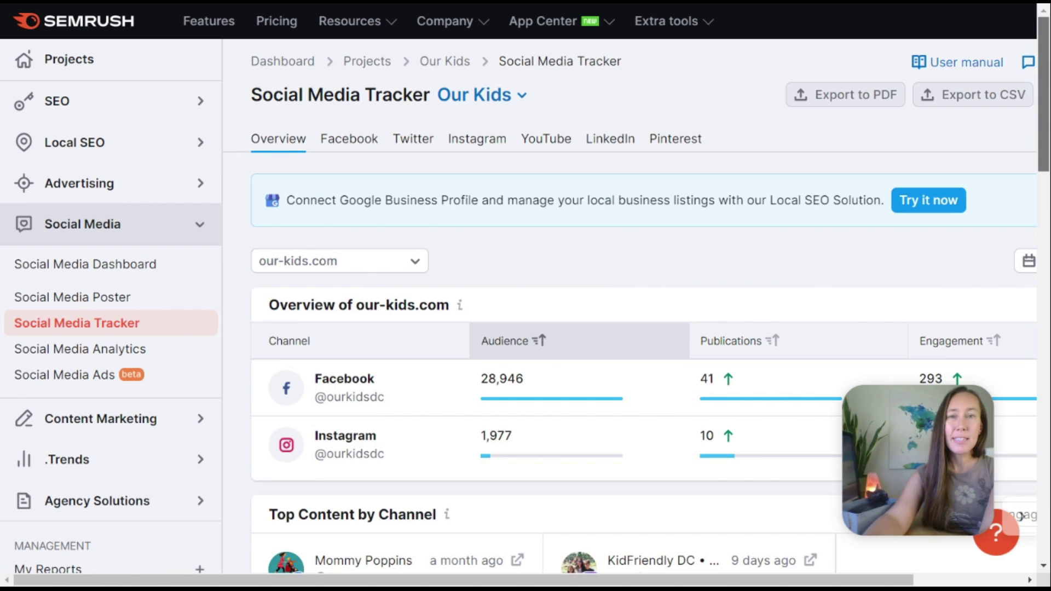
{"action": "scroll", "coordinate": [1046, 124], "scroll_direction": "down", "scroll_amount": 5}
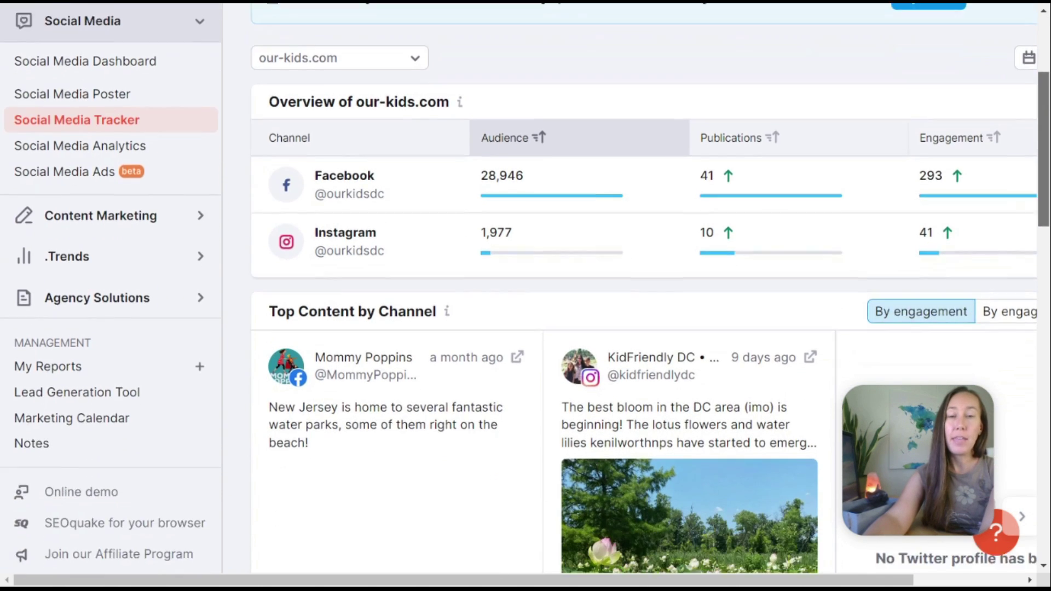
{"action": "scroll", "coordinate": [526, 289], "scroll_direction": "down", "scroll_amount": 2}
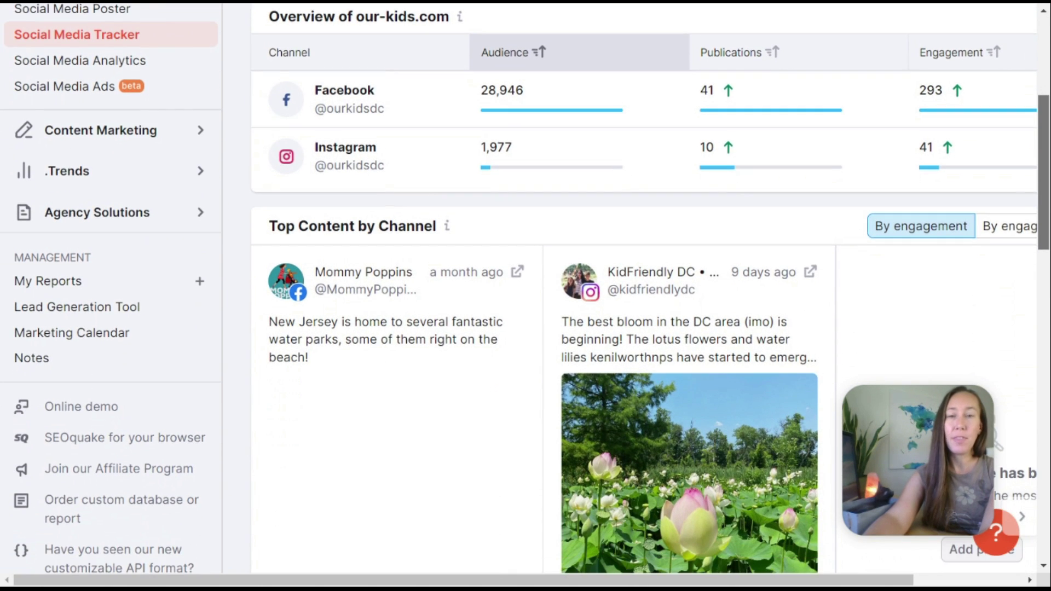
{"action": "scroll", "coordinate": [525, 289], "scroll_direction": "down", "scroll_amount": 2}
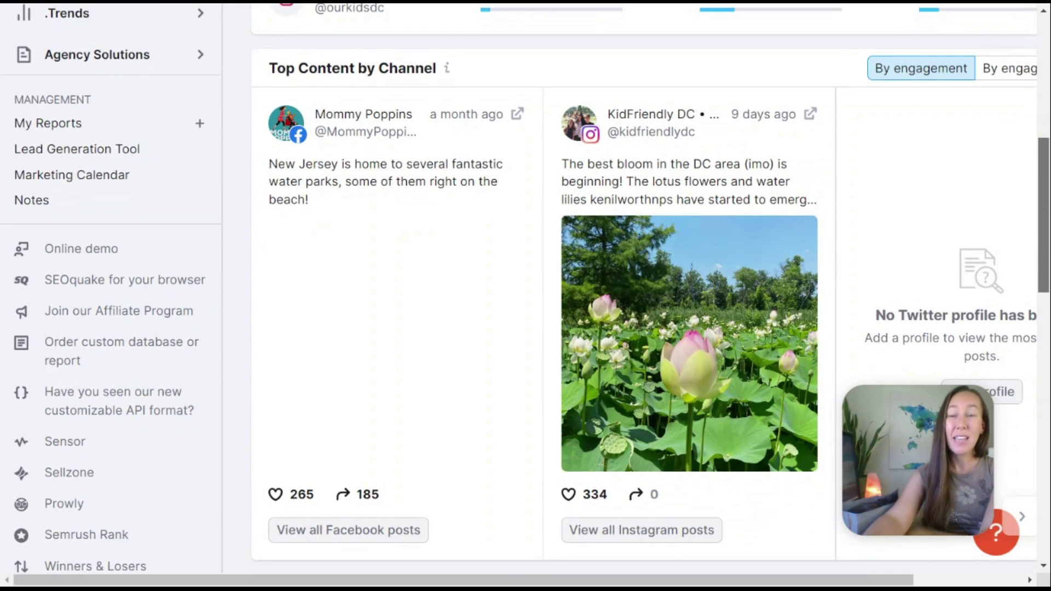
{"action": "scroll", "coordinate": [525, 289], "scroll_direction": "down", "scroll_amount": 1}
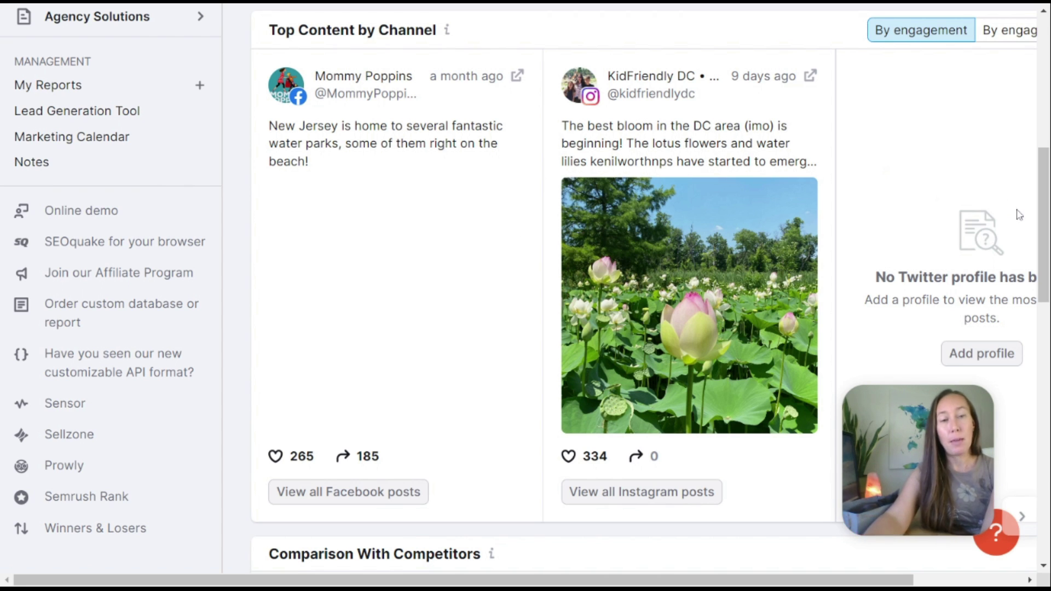
{"action": "left_click_drag", "start_coordinate": [1043, 204], "coordinate": [1043, 322]}
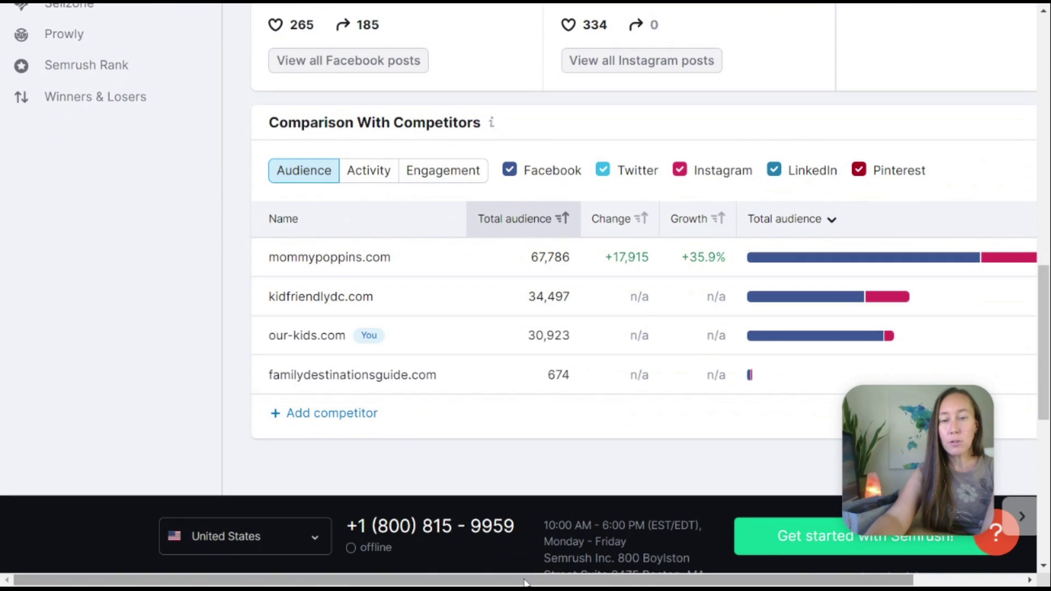
Step: Review the Our Kids channel summary comparing Facebook and Instagram, then show Facebook's Posts report
{"action": "left_click_drag", "start_coordinate": [525, 581], "coordinate": [621, 581]}
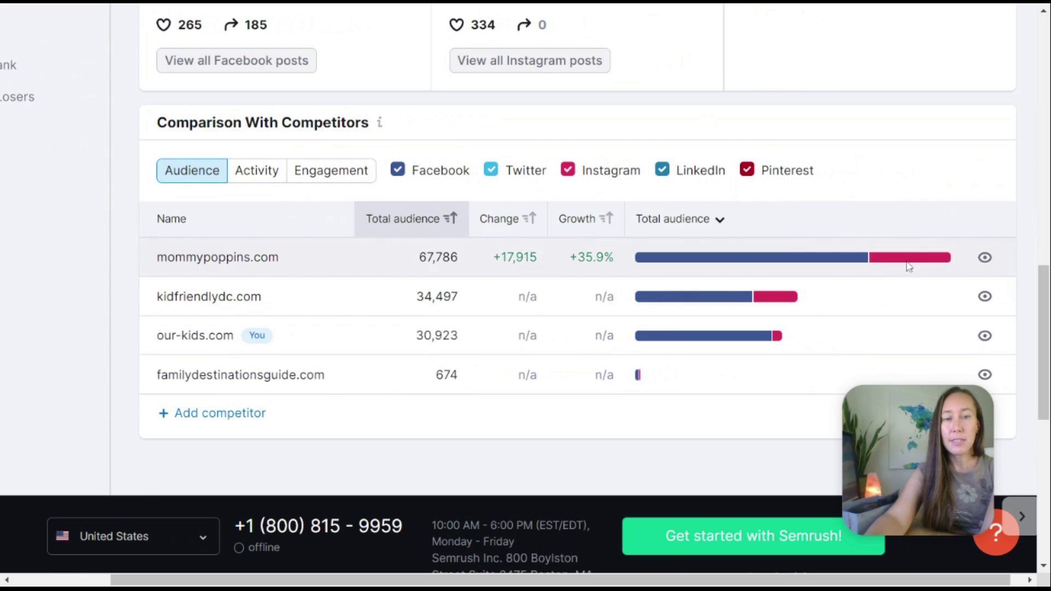
{"action": "mouse_move", "coordinate": [912, 267]}
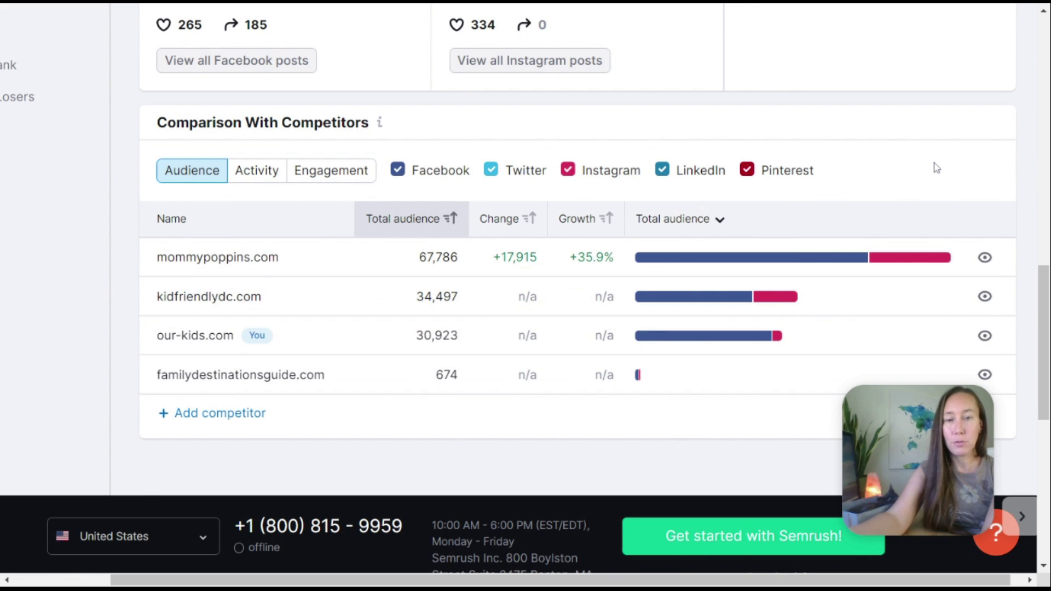
{"action": "scroll", "coordinate": [935, 168], "scroll_direction": "up", "scroll_amount": 20}
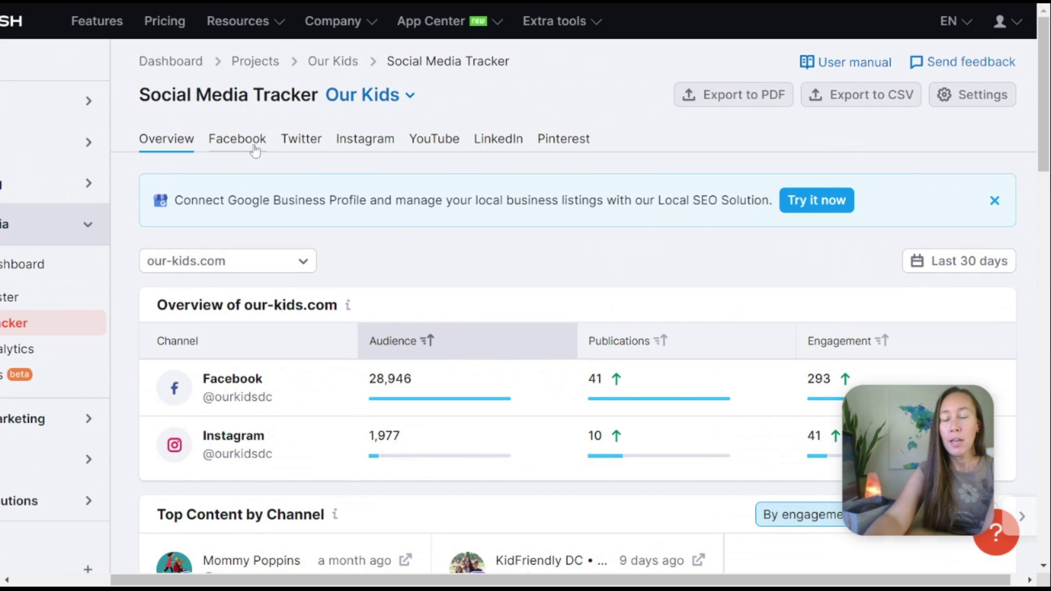
{"action": "left_click", "coordinate": [255, 151]}
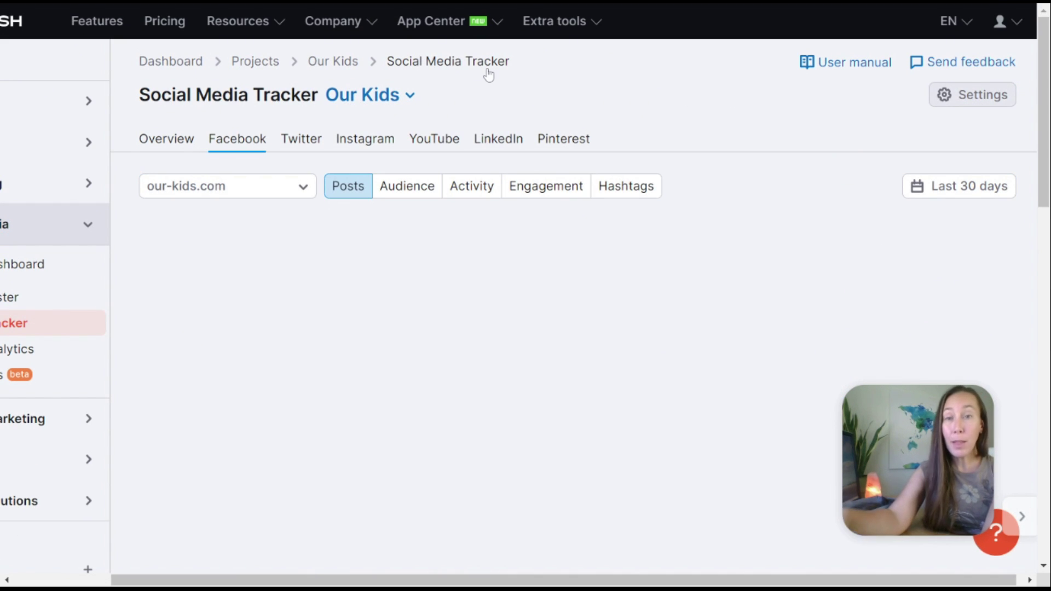
Step: Scroll our-kids.com's 41 Facebook posts, topped by the Jun 26 giveaway with 62 engagements
{"action": "scroll", "coordinate": [329, 144], "scroll_direction": "left", "scroll_amount": 3}
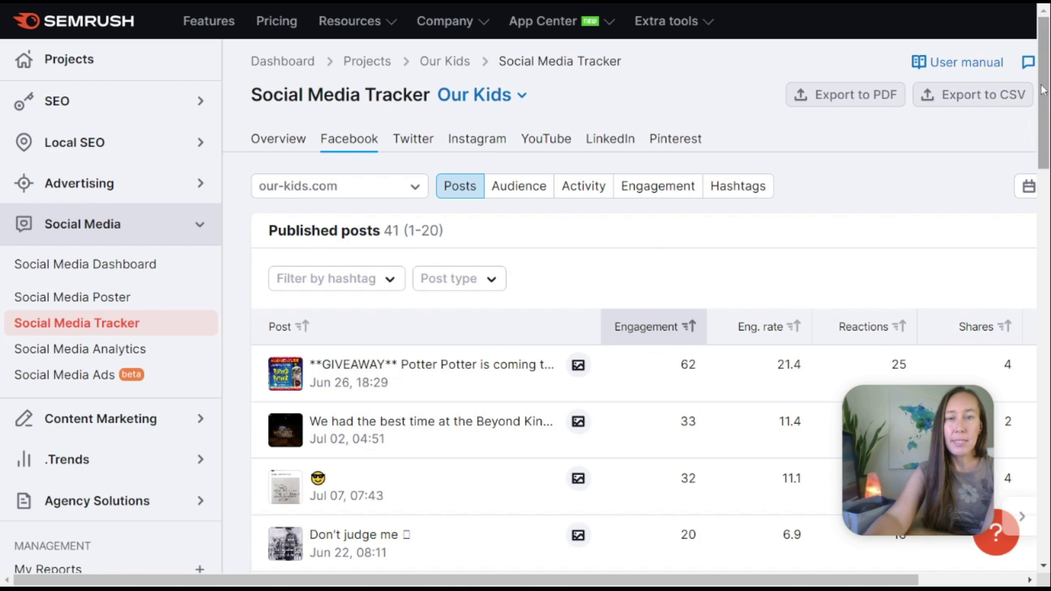
{"action": "mouse_move", "coordinate": [1044, 89]}
{"action": "left_mouse_down"}
{"action": "mouse_move", "coordinate": [1047, 509]}
{"action": "mouse_move", "coordinate": [1044, 81]}
{"action": "left_mouse_up"}
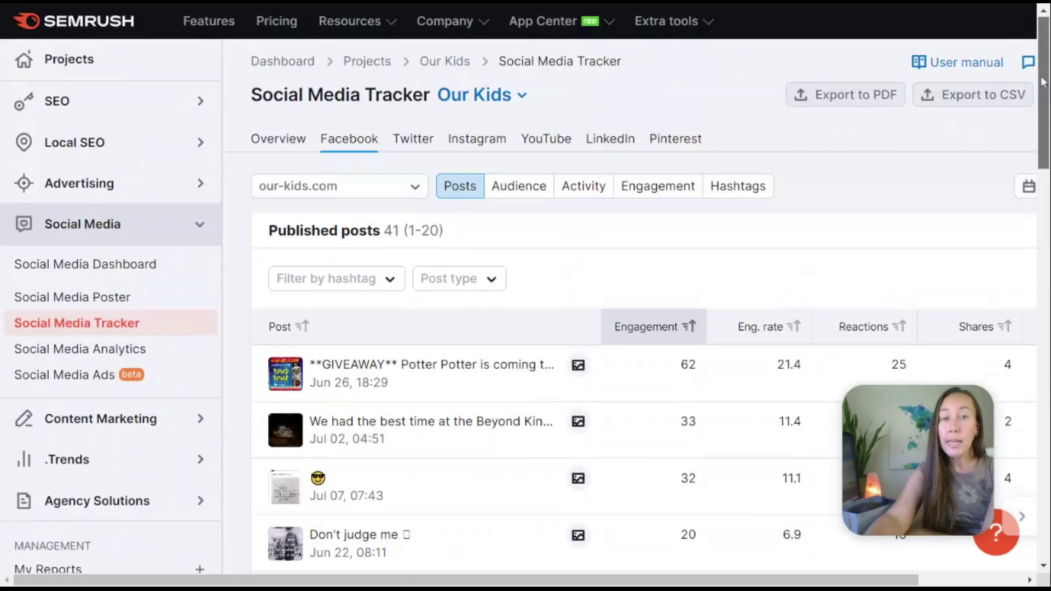
Step: Switch the Facebook Posts report to kidfriendlydc.com and scroll through its 17 posts
{"action": "left_click", "coordinate": [410, 187]}
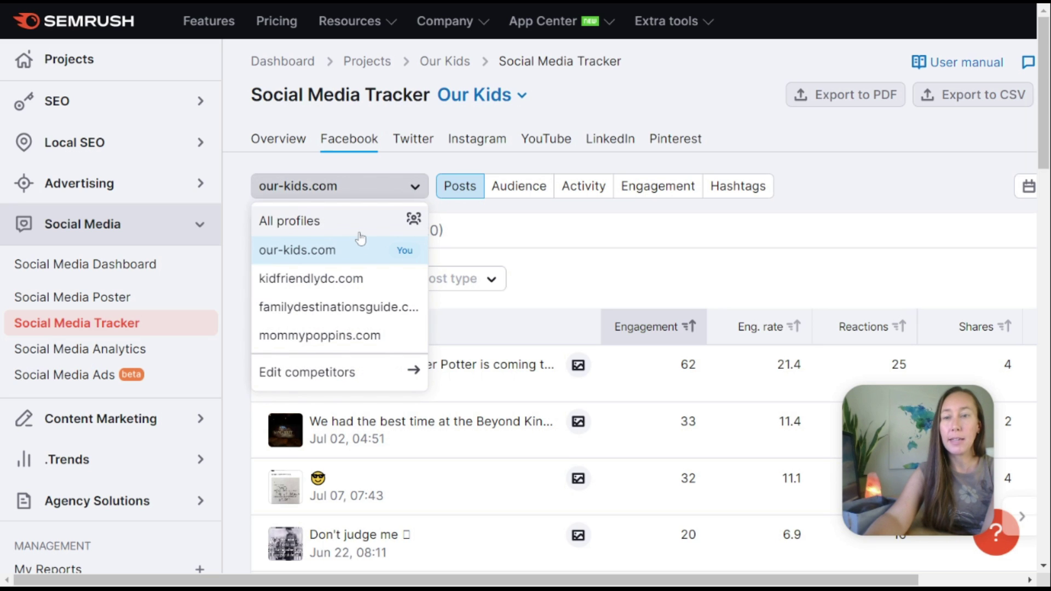
{"action": "left_click", "coordinate": [374, 280]}
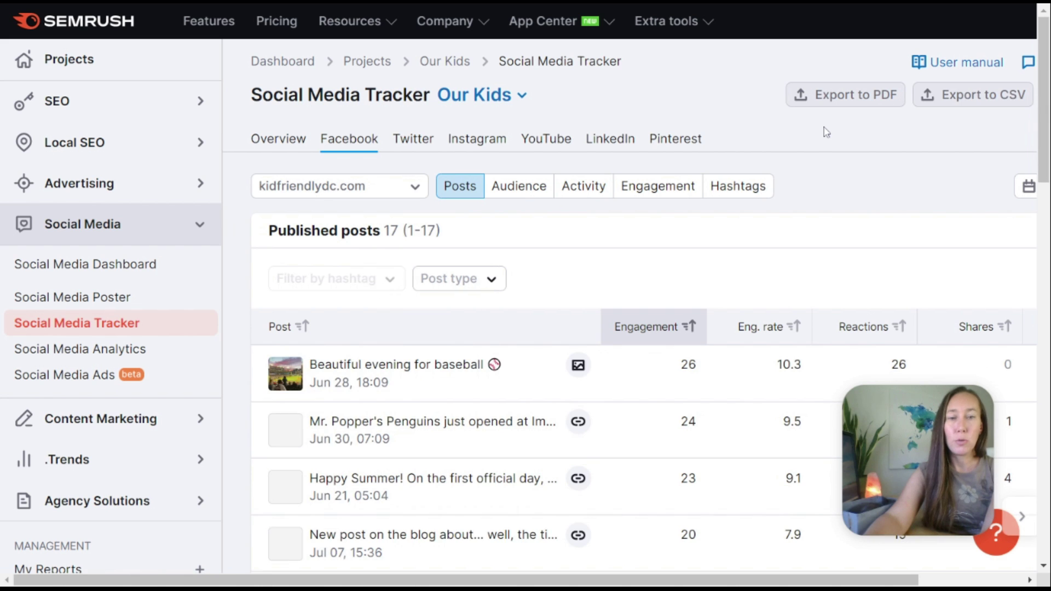
{"action": "left_click_drag", "start_coordinate": [1045, 96], "coordinate": [1046, 168]}
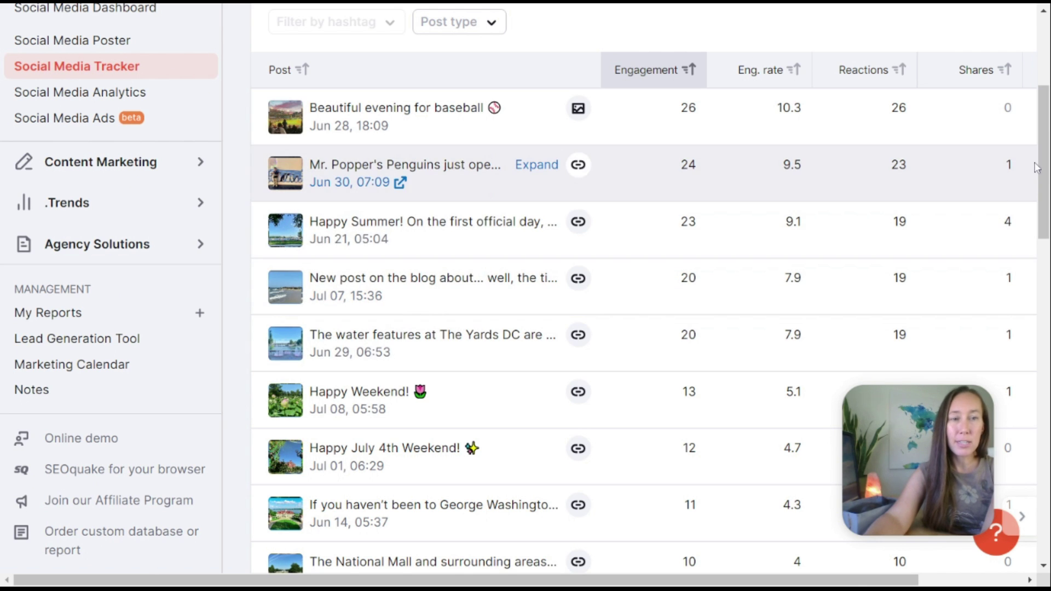
{"action": "left_click_drag", "start_coordinate": [1045, 162], "coordinate": [1046, 56]}
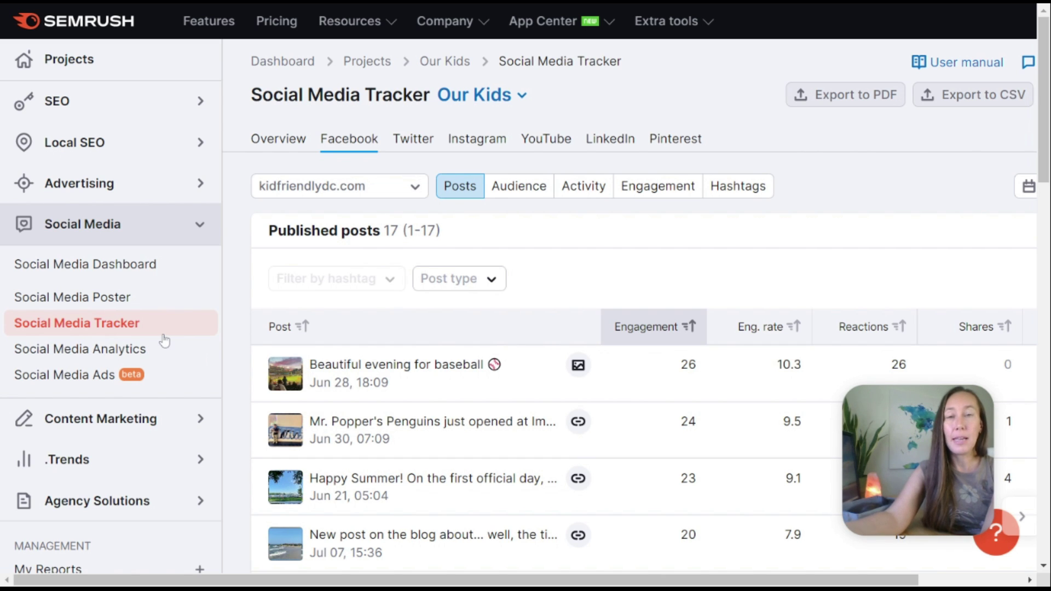
Step: Show Our Kids' Facebook audience: 87% United States, 91% female, fans online peaking 16:00–20:00
{"action": "left_click", "coordinate": [144, 349]}
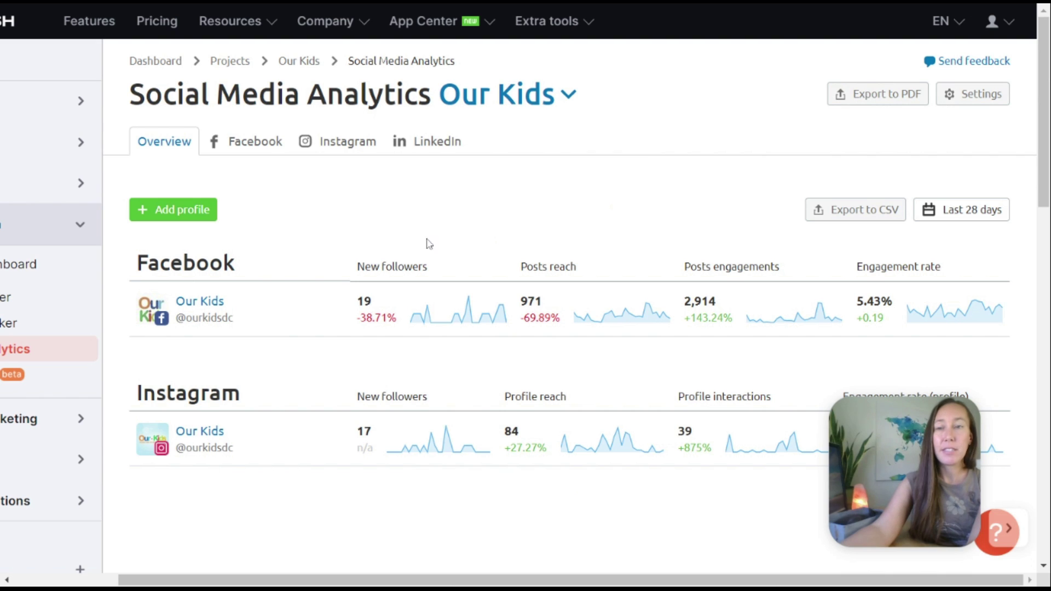
{"action": "left_click", "coordinate": [263, 155]}
{"action": "scroll", "coordinate": [811, 173], "scroll_direction": "left", "scroll_amount": 3}
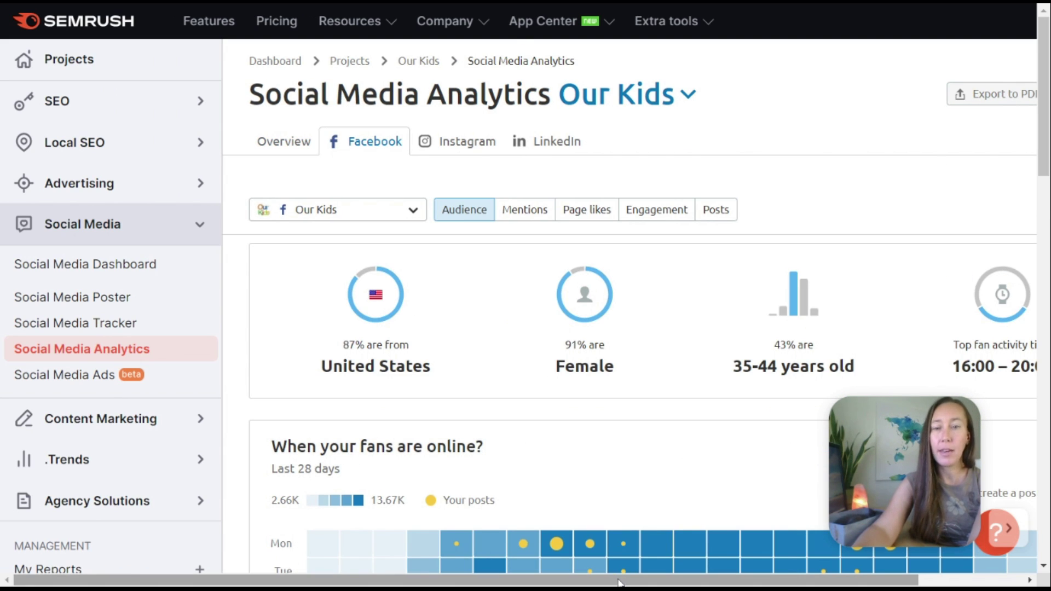
{"action": "left_click_drag", "start_coordinate": [621, 581], "coordinate": [725, 581]}
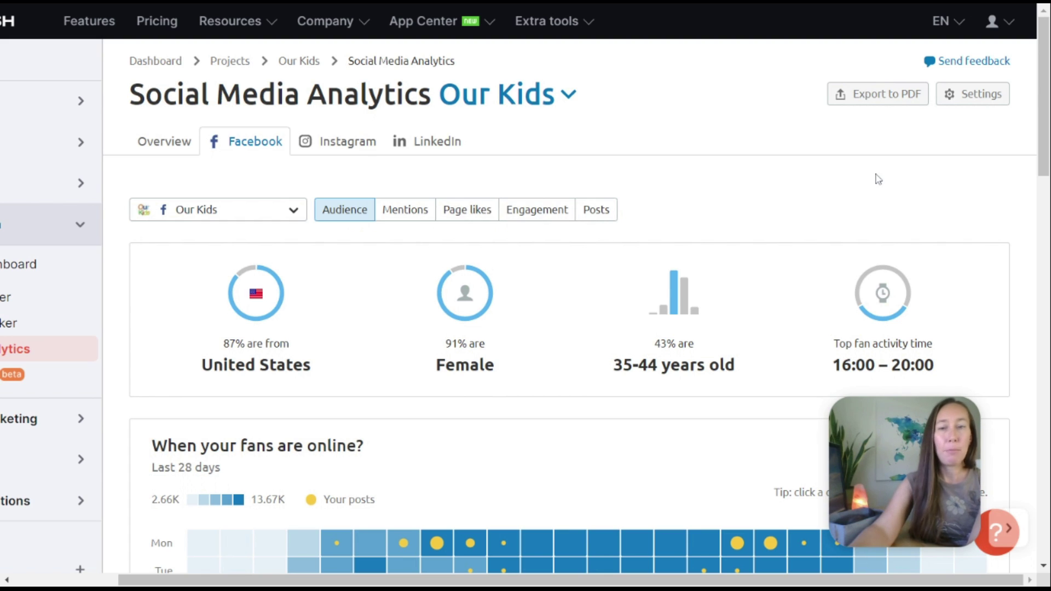
{"action": "left_click_drag", "start_coordinate": [1042, 135], "coordinate": [1043, 175]}
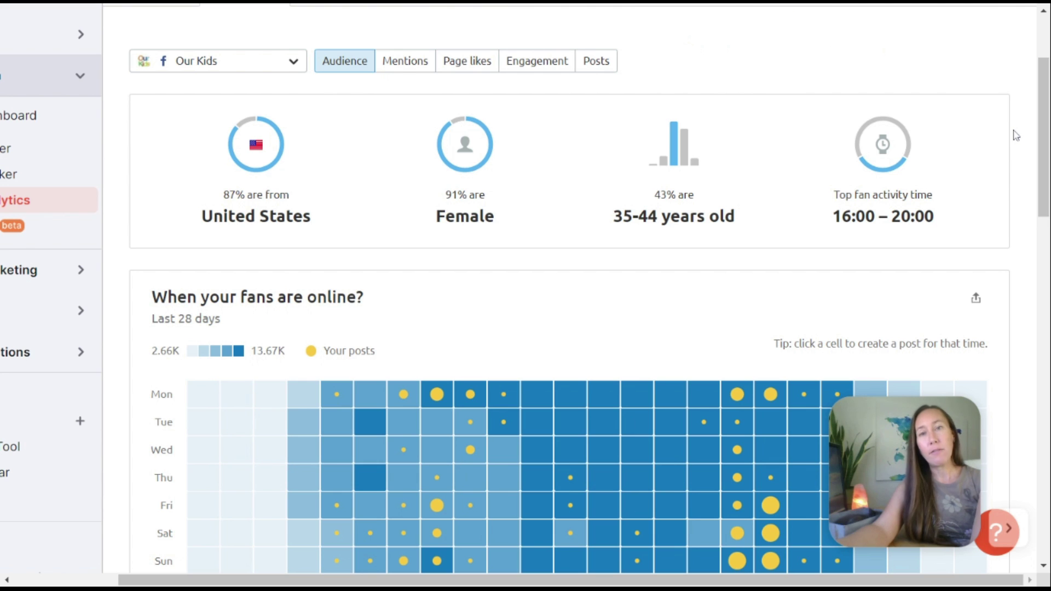
{"action": "left_click_drag", "start_coordinate": [1046, 93], "coordinate": [1047, 101]}
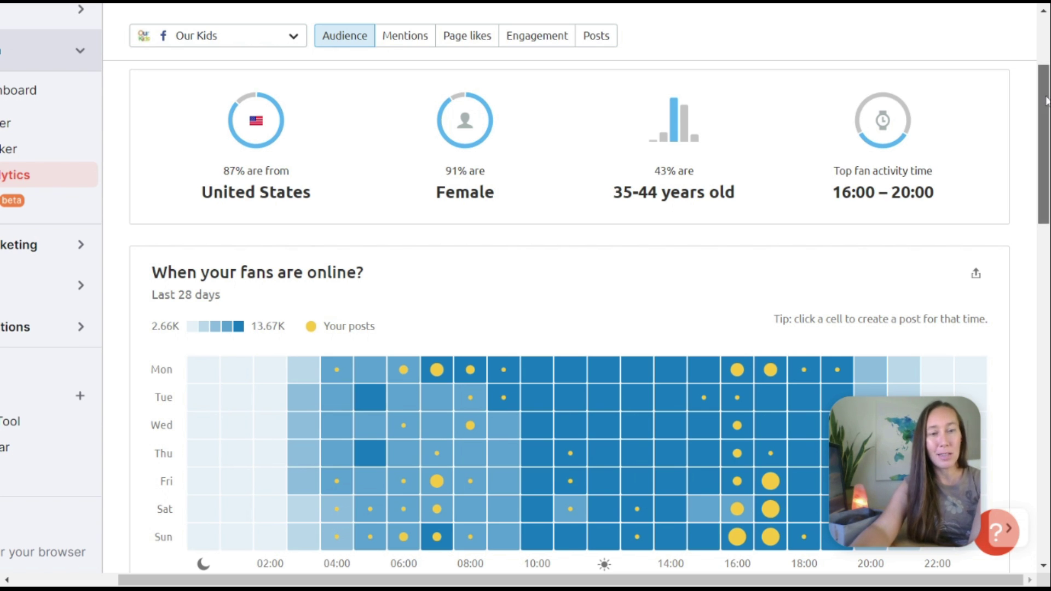
{"action": "left_click_drag", "start_coordinate": [1046, 101], "coordinate": [1046, 152]}
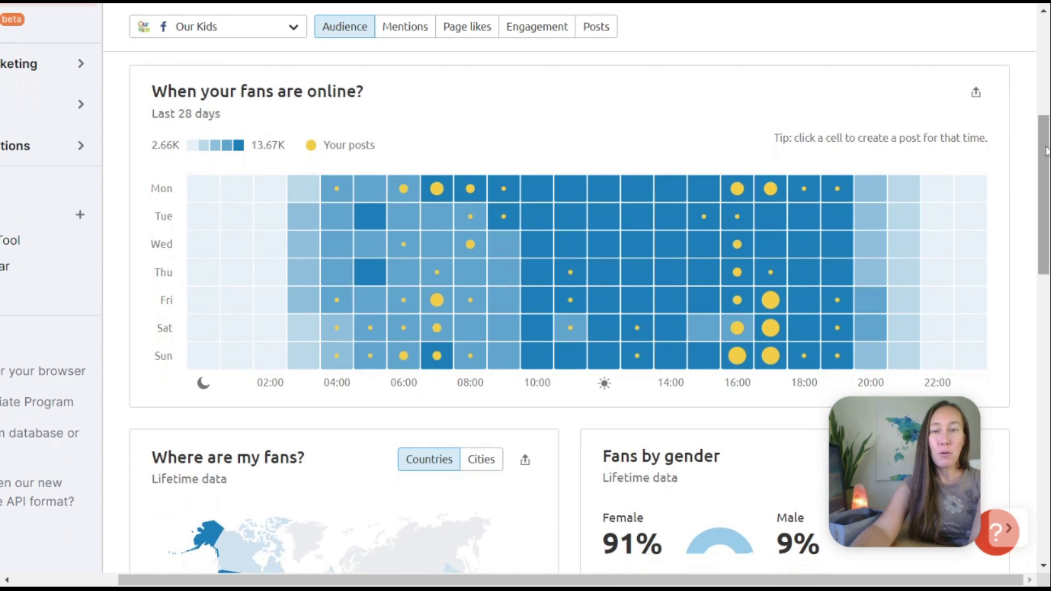
{"action": "mouse_move", "coordinate": [720, 263]}
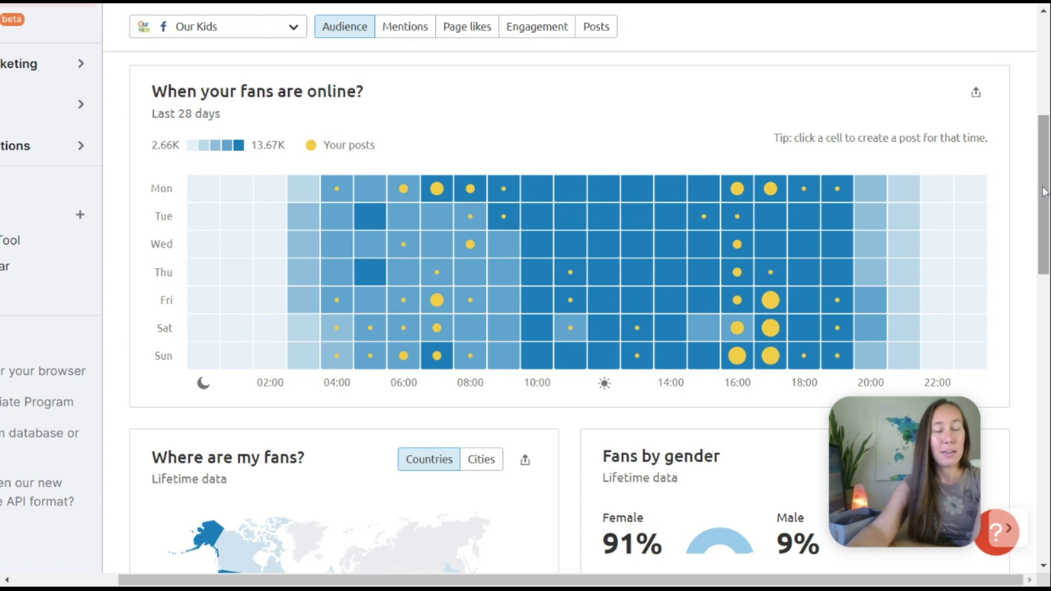
{"action": "left_click_drag", "start_coordinate": [1043, 192], "coordinate": [1044, 88]}
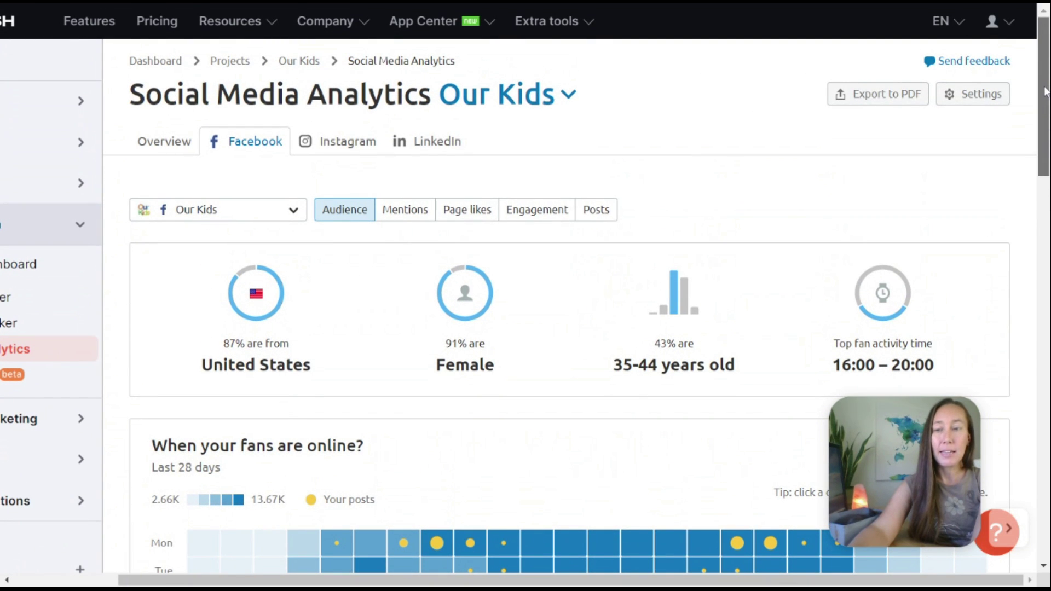
{"action": "left_click_drag", "start_coordinate": [219, 579], "coordinate": [114, 579]}
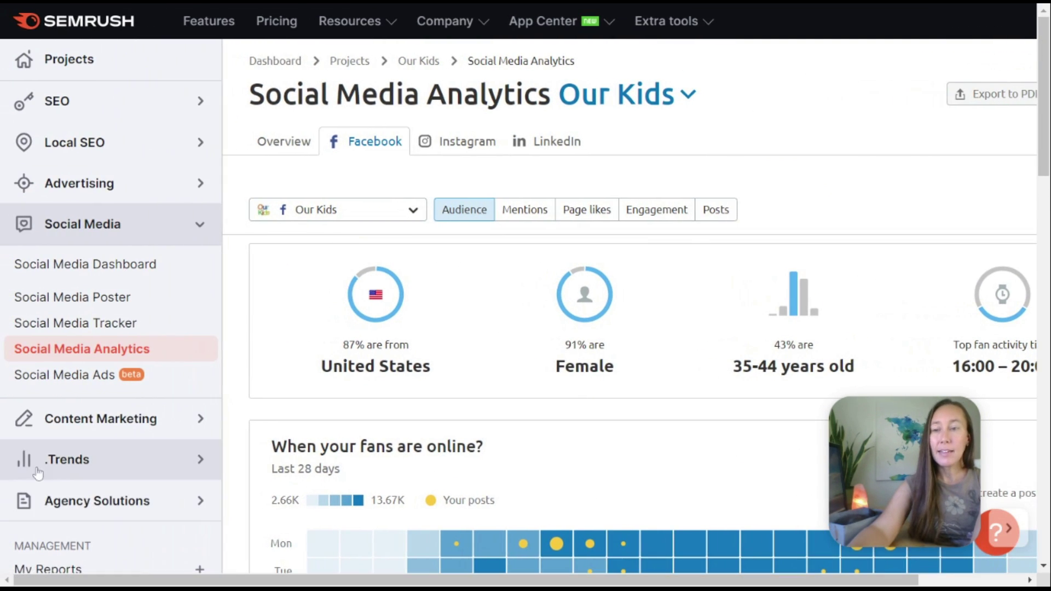
{"action": "left_click", "coordinate": [84, 382]}
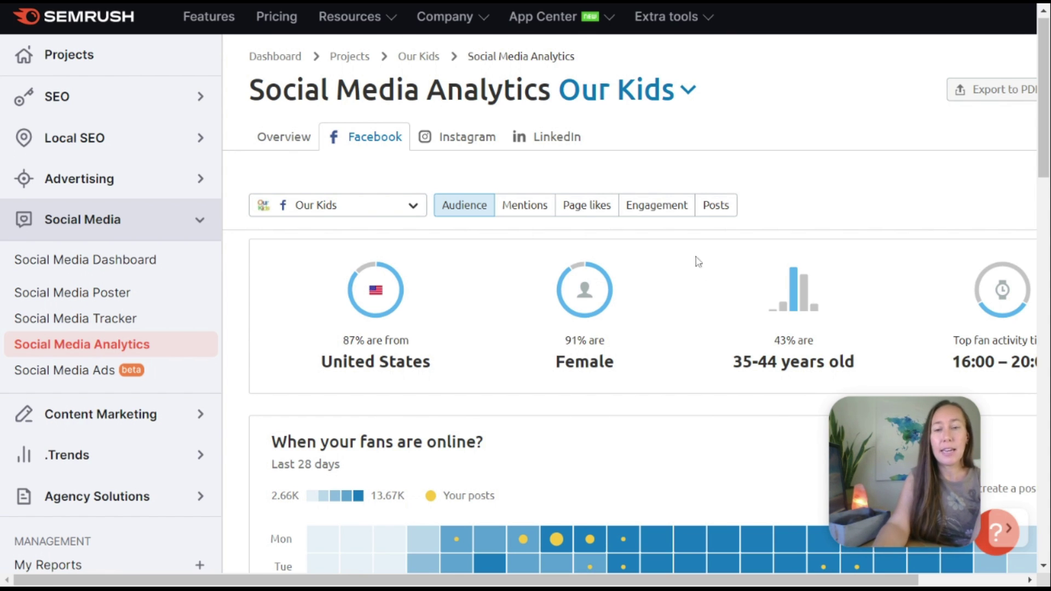
{"action": "left_click_drag", "start_coordinate": [1036, 140], "coordinate": [1042, 239]}
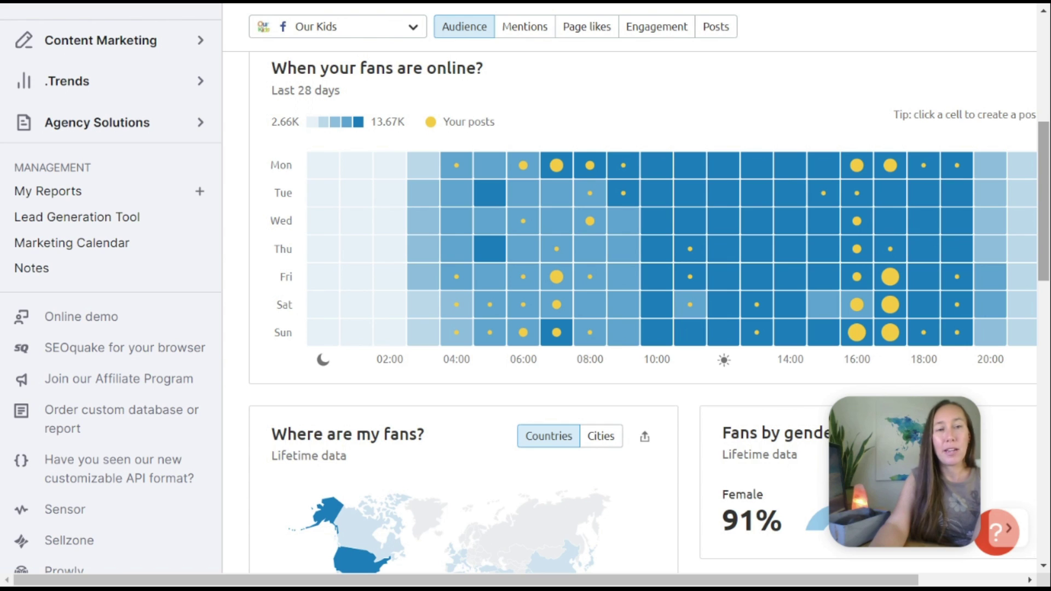
{"action": "left_click_drag", "start_coordinate": [1047, 167], "coordinate": [1046, 163]}
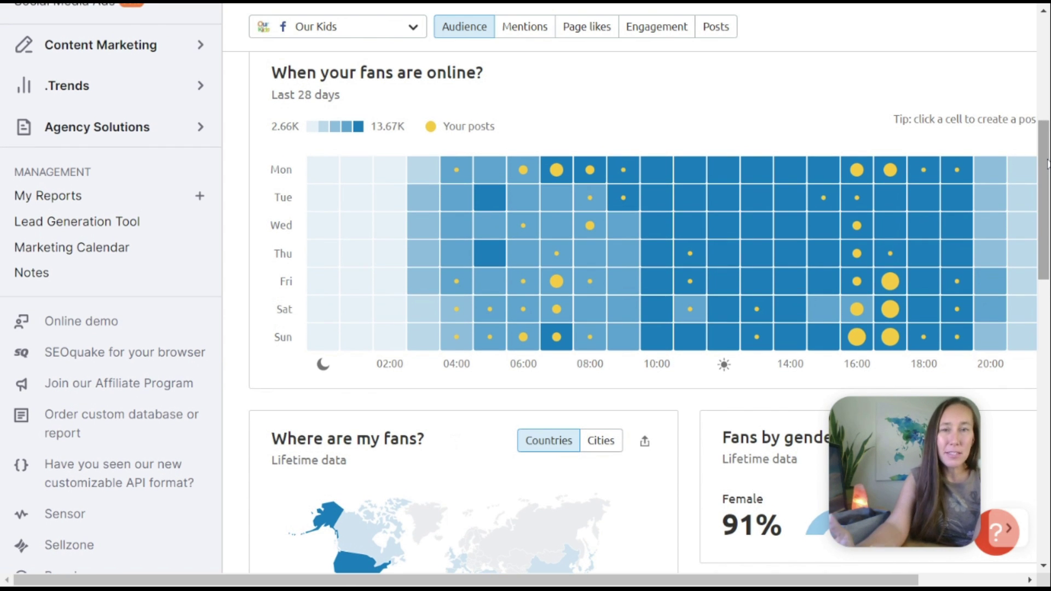